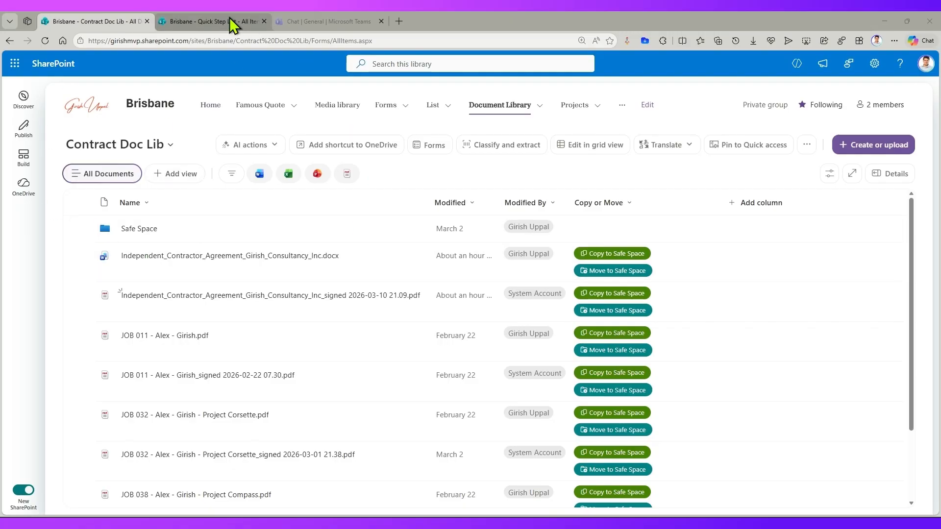
pyautogui.click(230, 20)
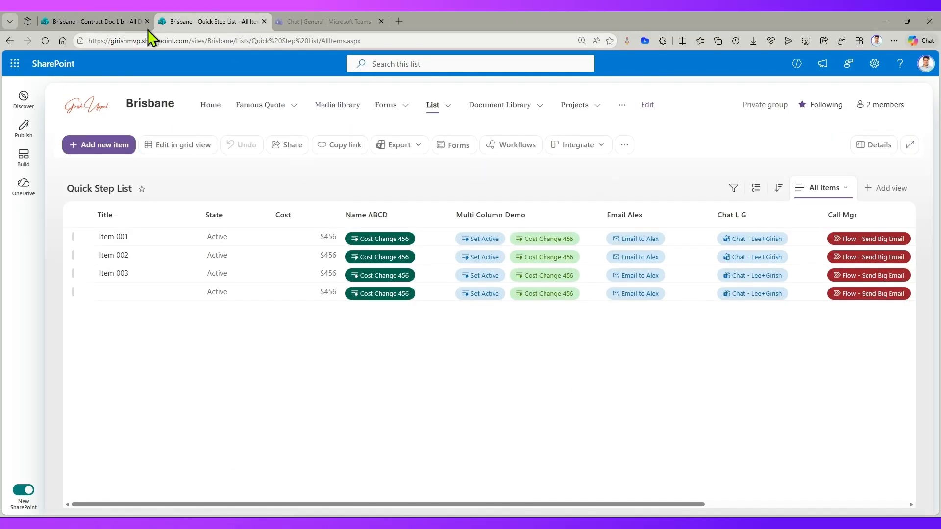
pyautogui.click(95, 16)
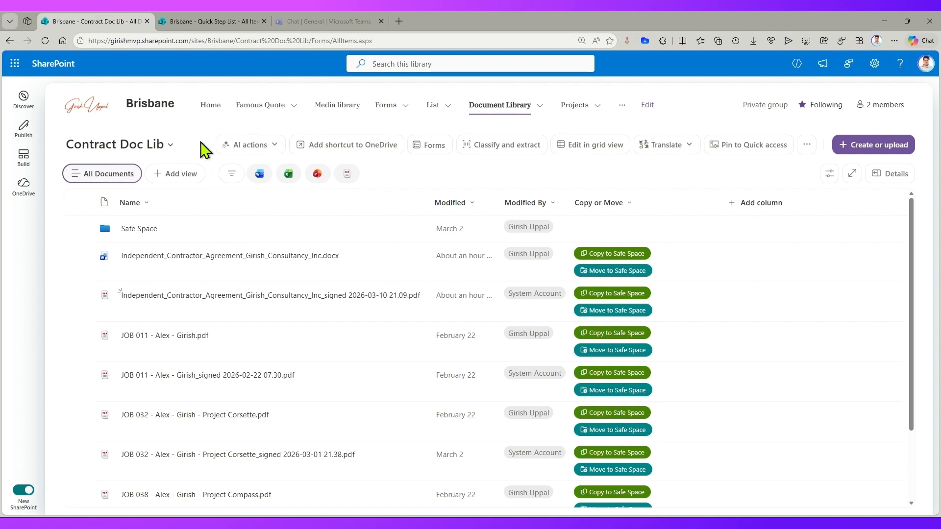
# Open the Contract Doc Lib's workflows and turn off the workflow that emails about new S26 Ultra Feedback list items
pyautogui.click(806, 145)
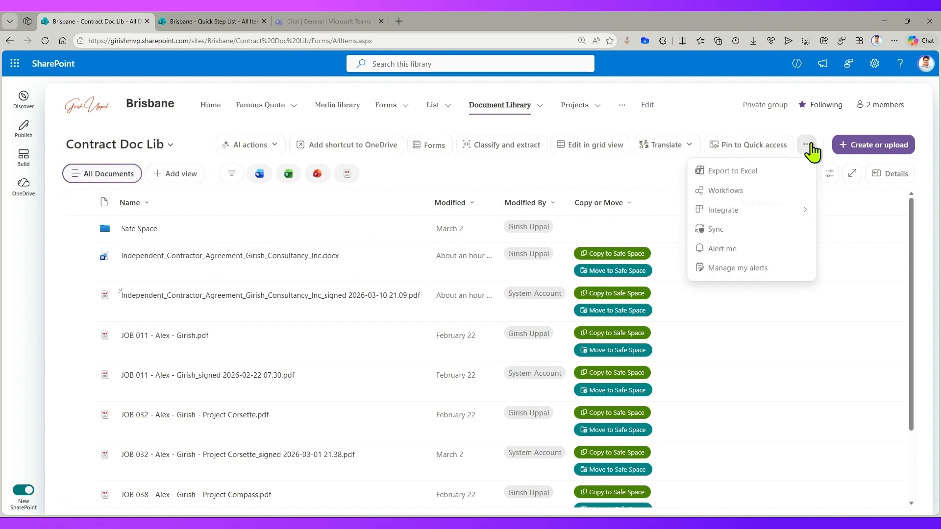
pyautogui.click(725, 191)
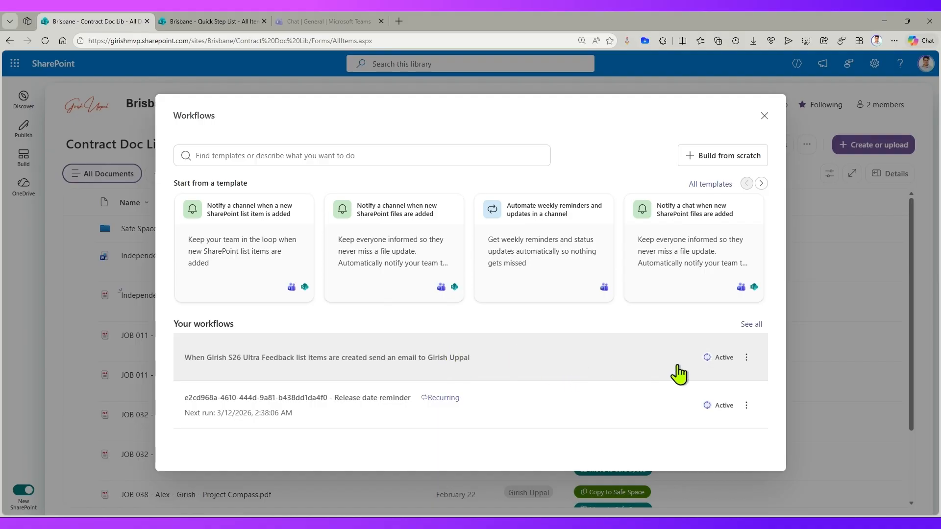
pyautogui.click(747, 357)
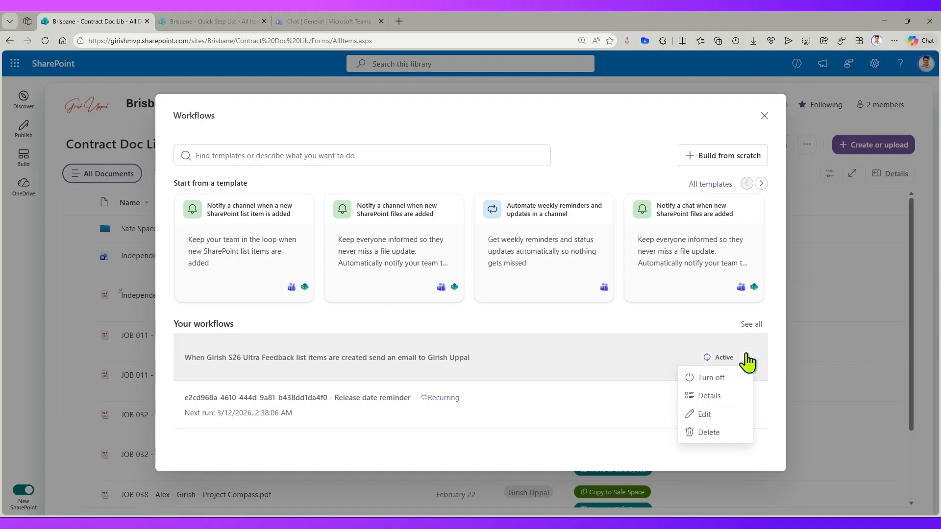
pyautogui.click(714, 377)
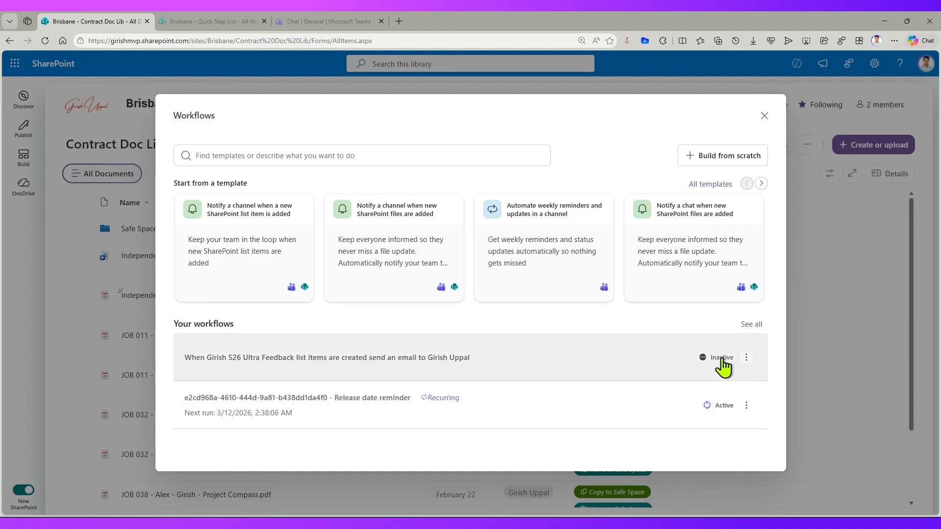
# Open the details of the Release date reminder workflow, review its run history and turn the workflow off
pyautogui.click(745, 406)
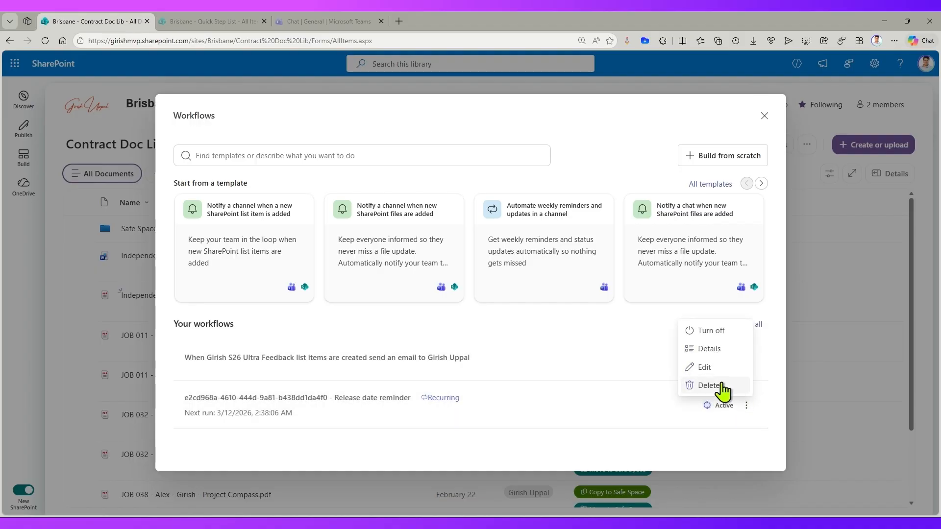
pyautogui.click(715, 350)
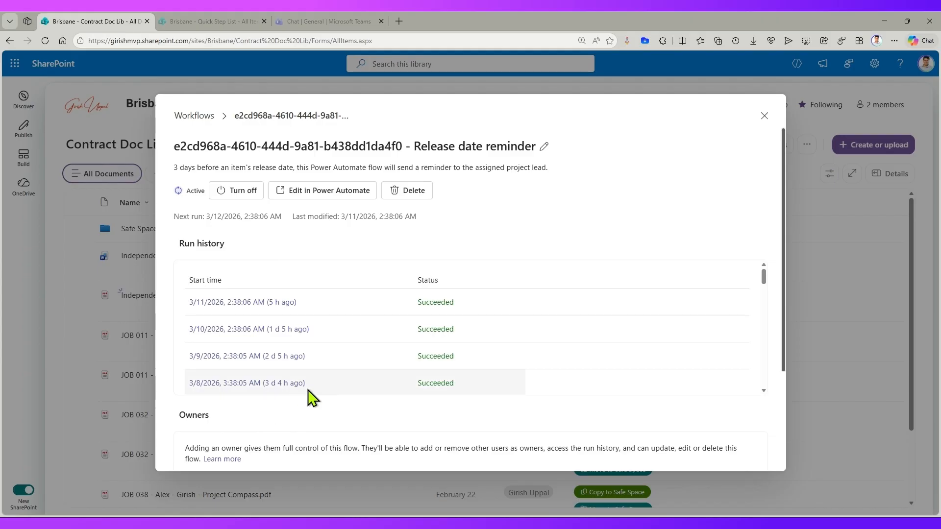
pyautogui.scroll(-2, 340, 392)
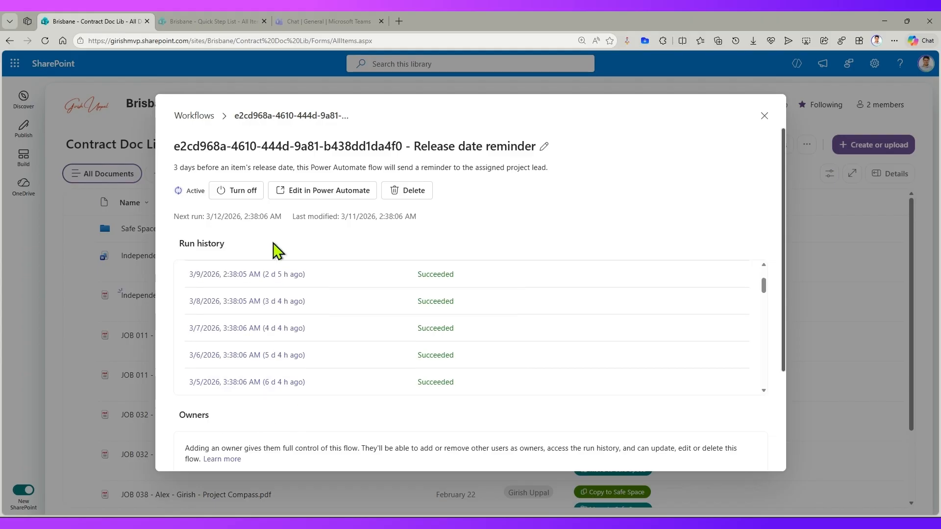
pyautogui.click(247, 192)
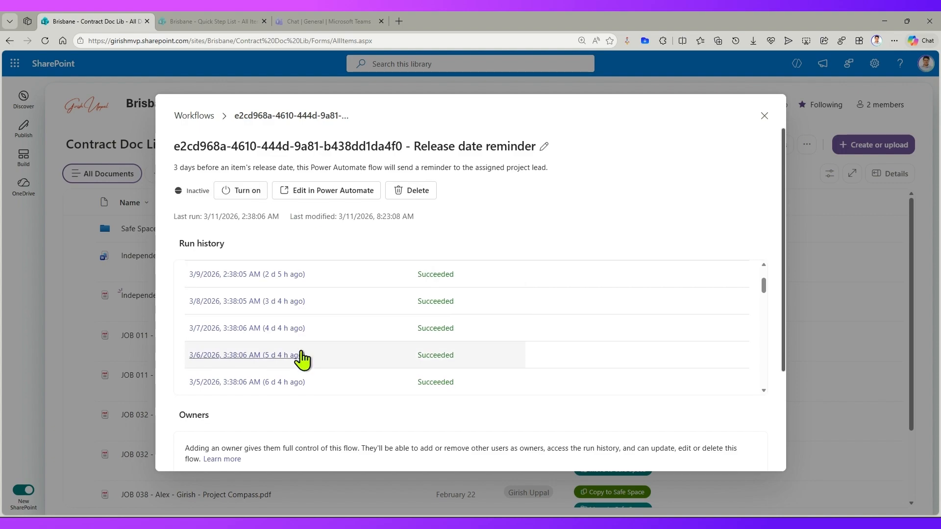
# Search the workflow's co-owner field for the colleague's name and add that person as a co-owner
pyautogui.scroll(-4, 301, 374)
pyautogui.scroll(-2, 627, 447)
pyautogui.scroll(-1, 627, 447)
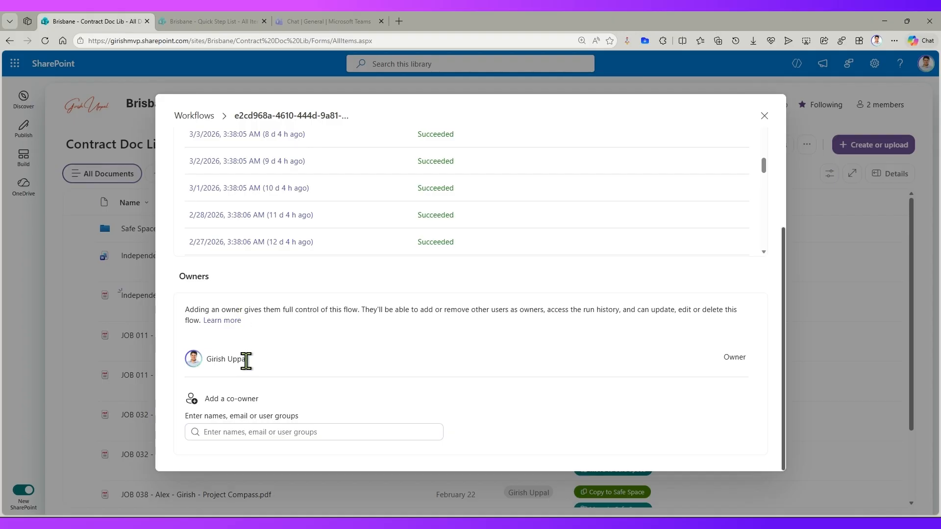
pyautogui.click(303, 432)
pyautogui.write('alex')
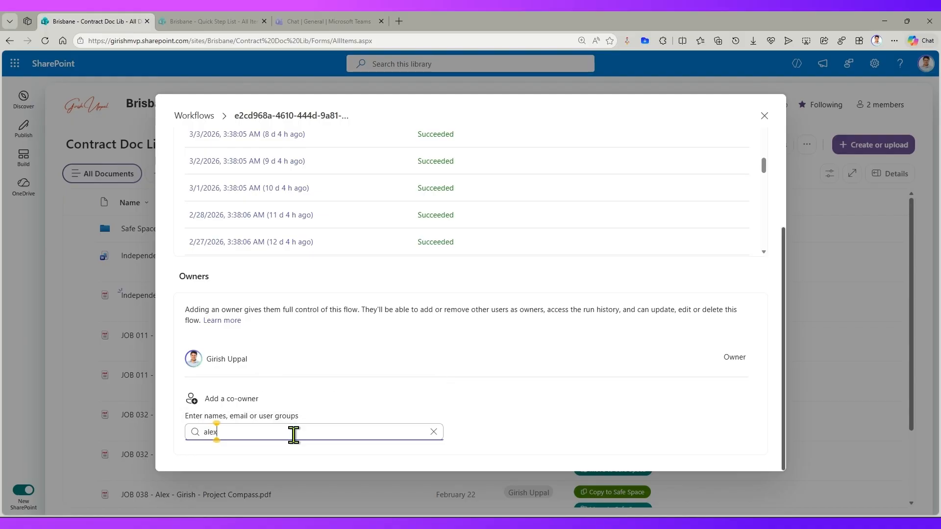
pyautogui.click(248, 371)
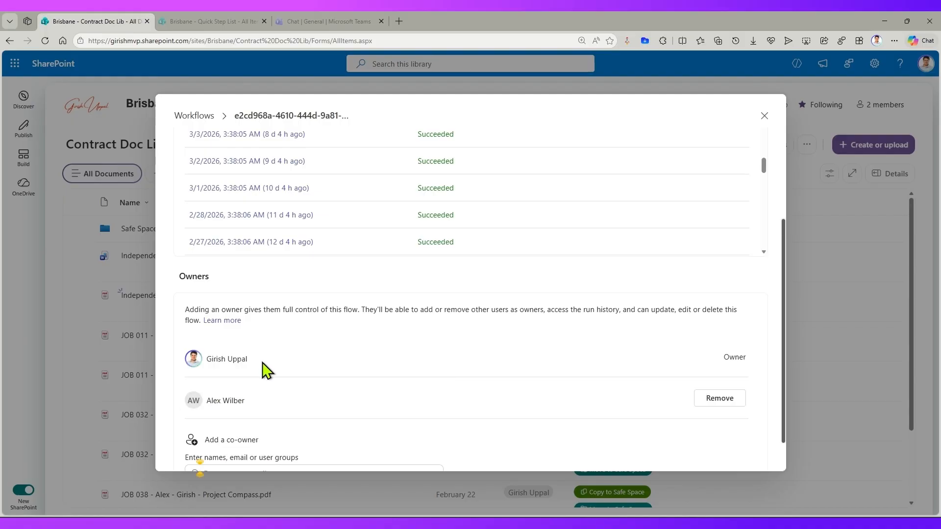
# Add the CPS Authors group as a co-owner of the workflow
pyautogui.scroll(-1, 289, 353)
pyautogui.click(304, 431)
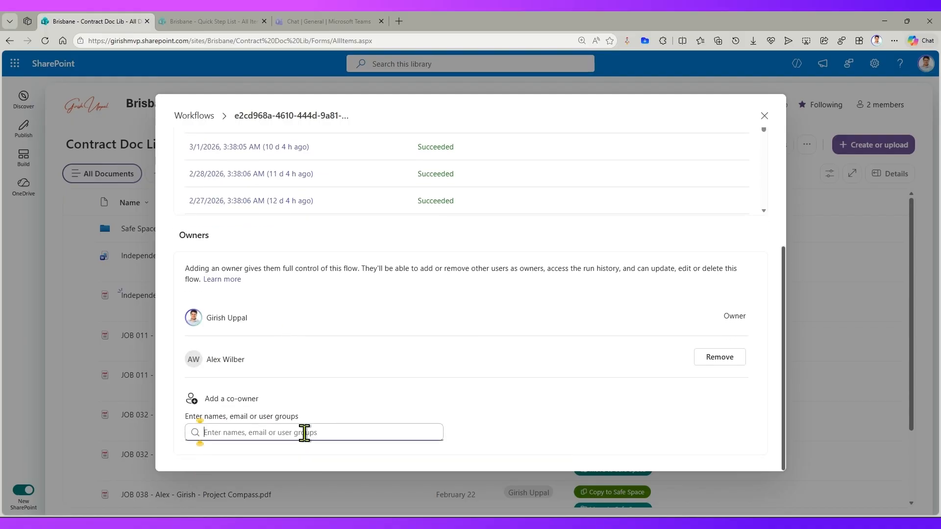
pyautogui.write('sec')
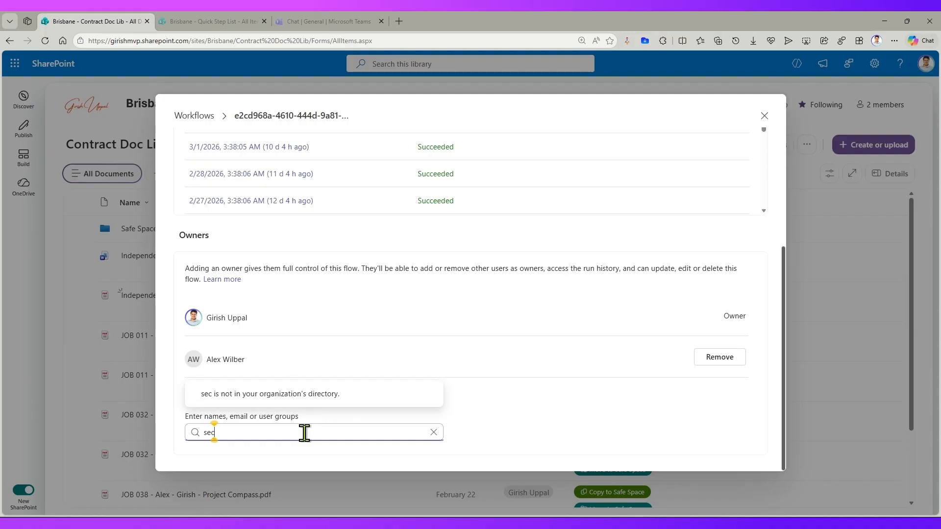
pyautogui.press('BackSpace')
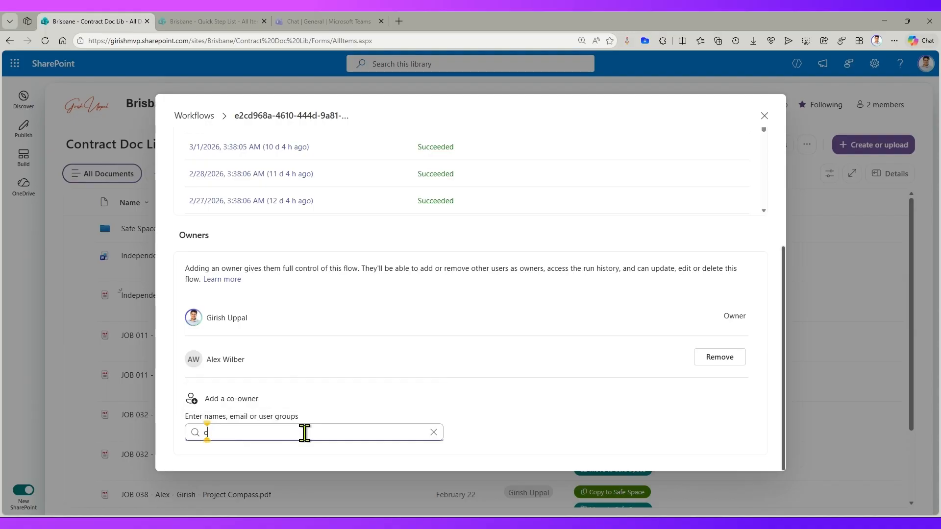
pyautogui.write('cps')
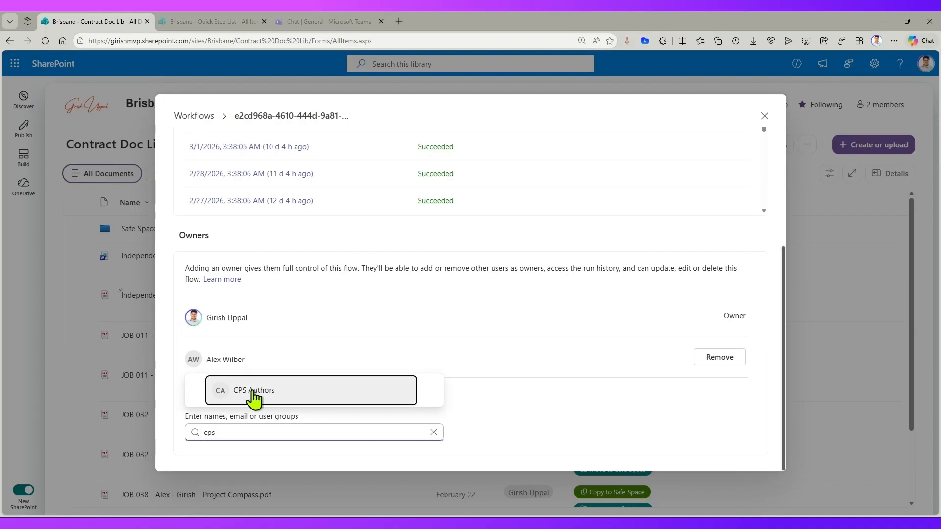
pyautogui.click(256, 394)
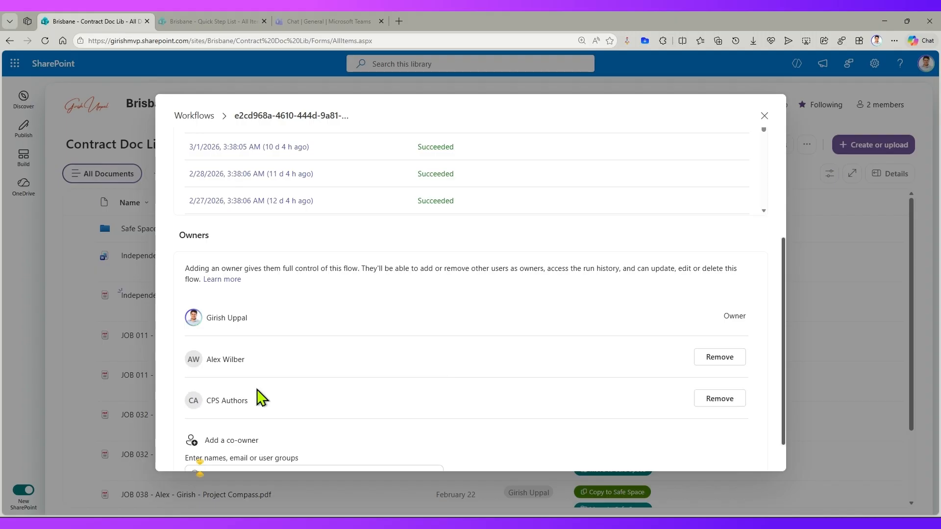
# Add the Alex Security Group as a further co-owner of the workflow
pyautogui.scroll(-1, 272, 430)
pyautogui.click(261, 432)
pyautogui.write('alex')
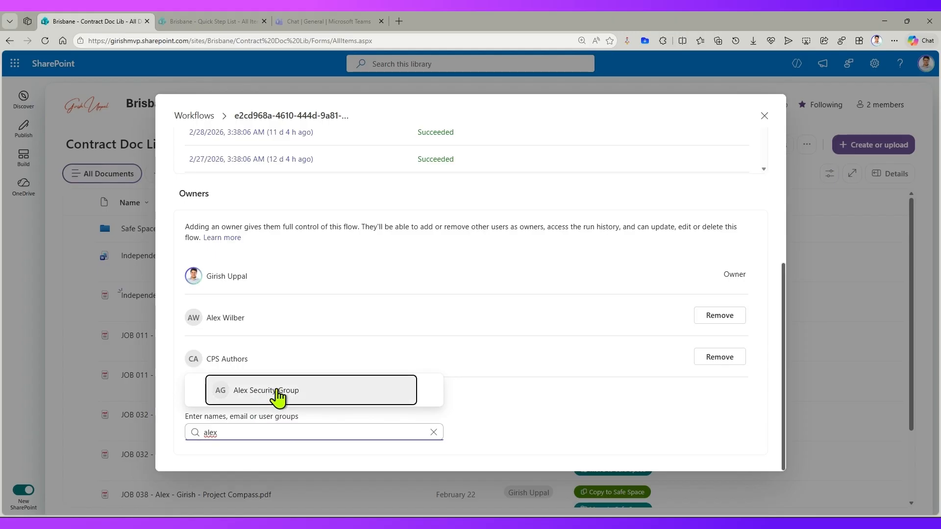
pyautogui.click(277, 395)
pyautogui.scroll(-1, 343, 385)
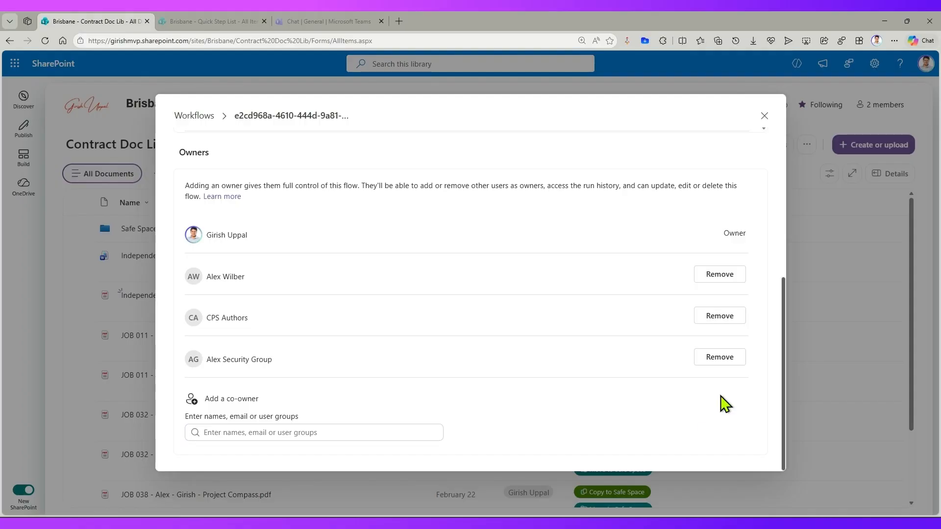
# Try to rename the workflow as "Release date reminder" by removing the ID prefix from its name
pyautogui.scroll(5, 745, 353)
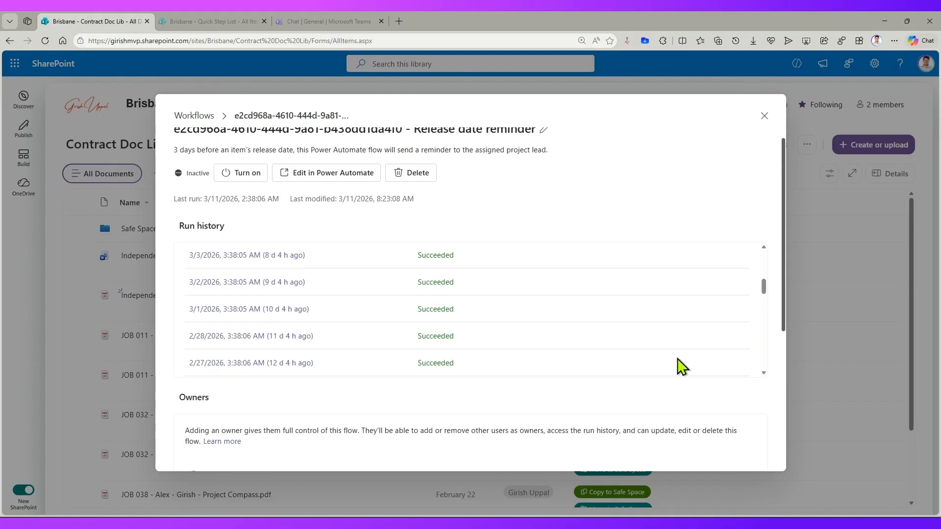
pyautogui.scroll(5, 681, 367)
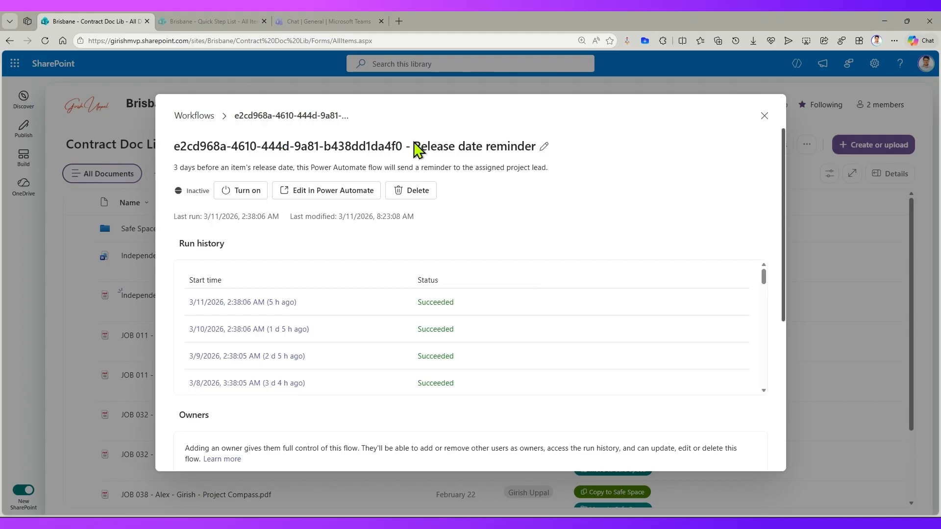
pyautogui.click(543, 146)
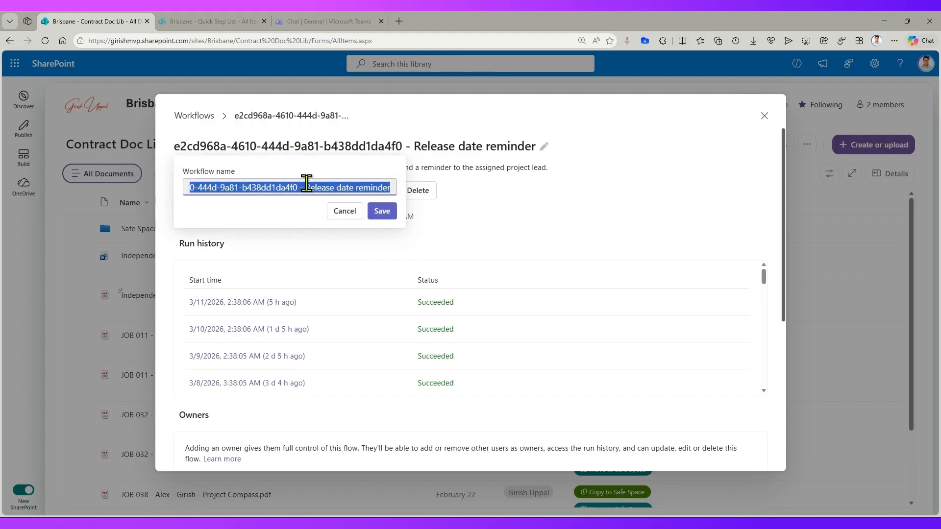
pyautogui.moveTo(307, 183); pyautogui.dragTo(105, 189)
pyautogui.press('BackSpace')
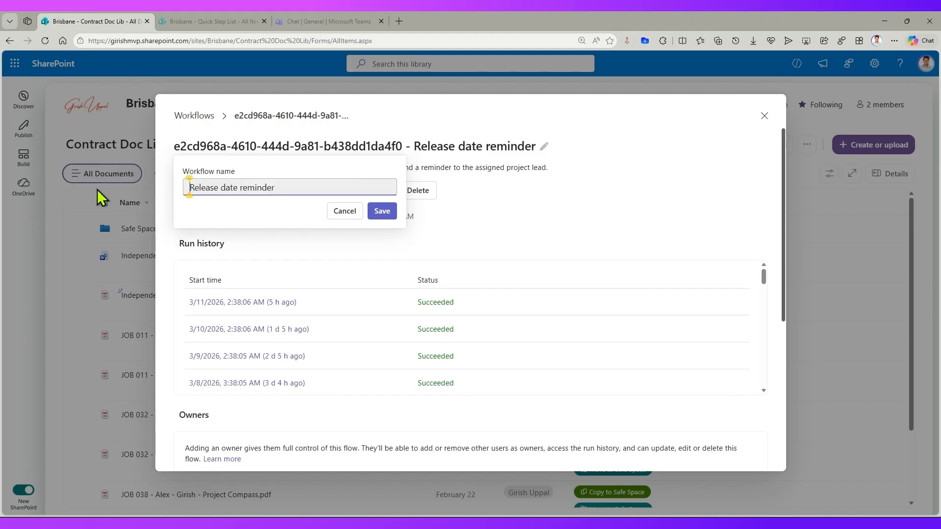
pyautogui.click(383, 212)
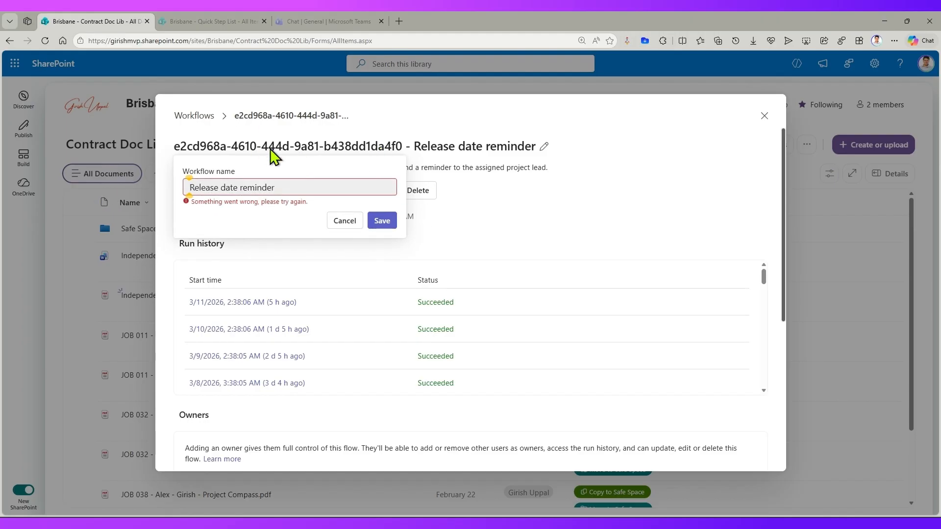
# Try replacing the workflow name with "Release-Date_Reminder"
pyautogui.moveTo(292, 184); pyautogui.dragTo(140, 185)
pyautogui.write('Rele')
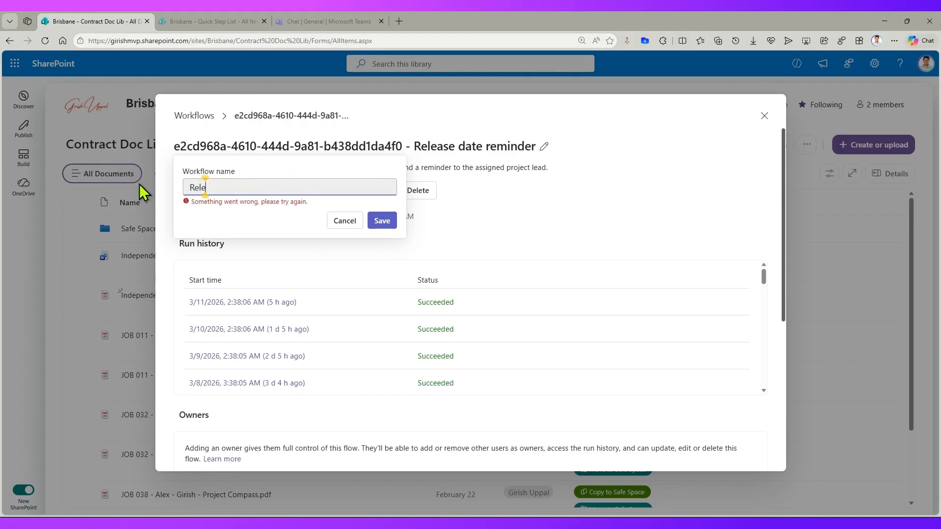
pyautogui.write('ase-Date_Rem')
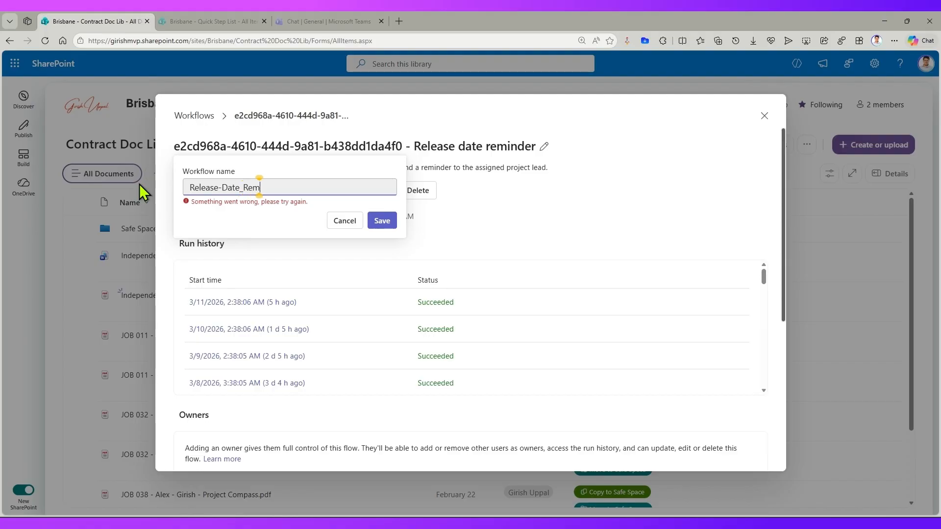
pyautogui.write('inder')
# Open the workflows of the Quick Step List and browse through the available workflow templates
pyautogui.click(195, 19)
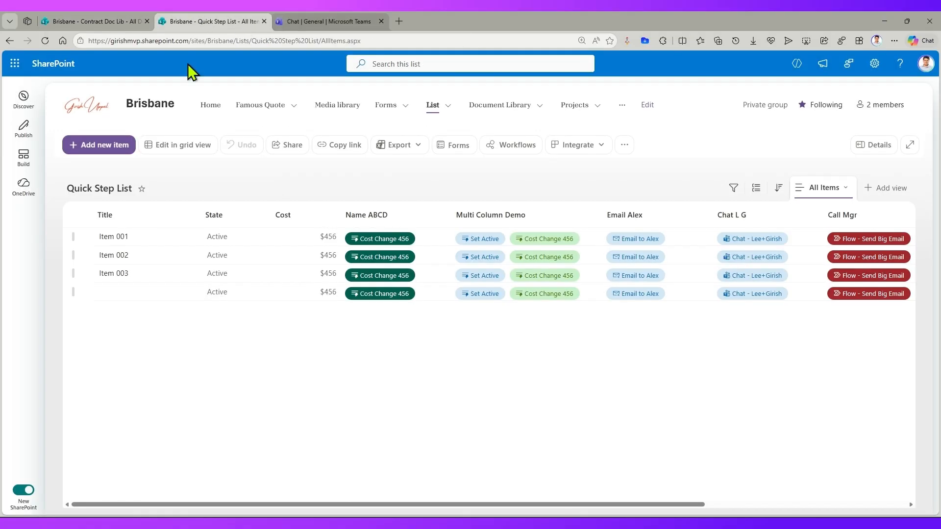
pyautogui.click(511, 147)
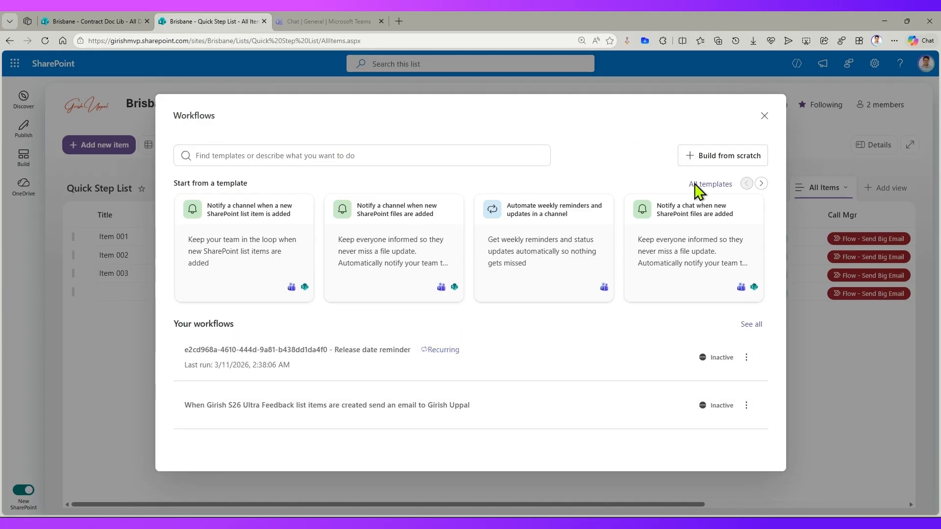
pyautogui.click(761, 183)
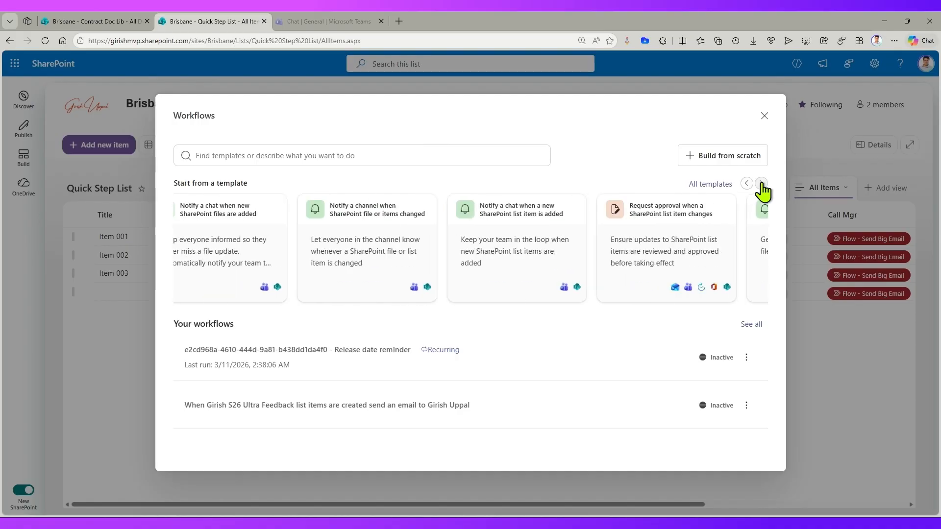
pyautogui.click(761, 184)
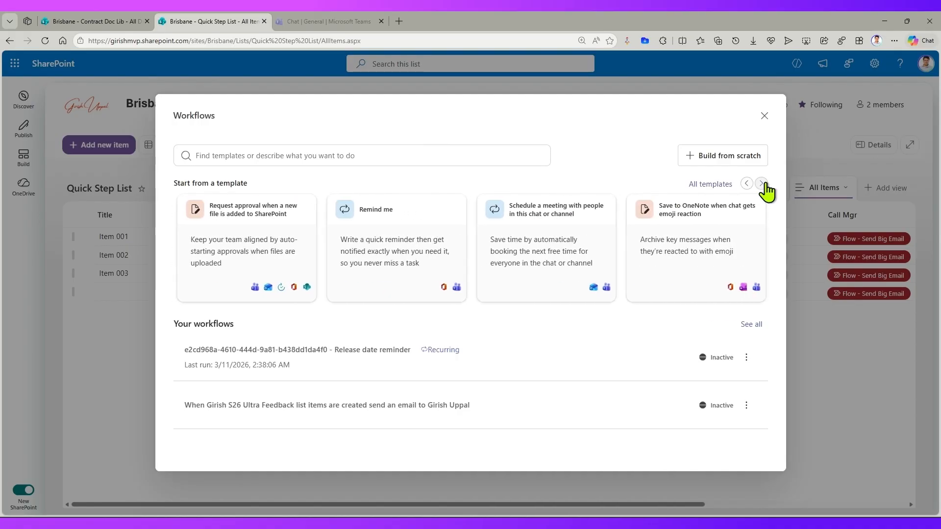
pyautogui.click(763, 183)
pyautogui.click(763, 183)
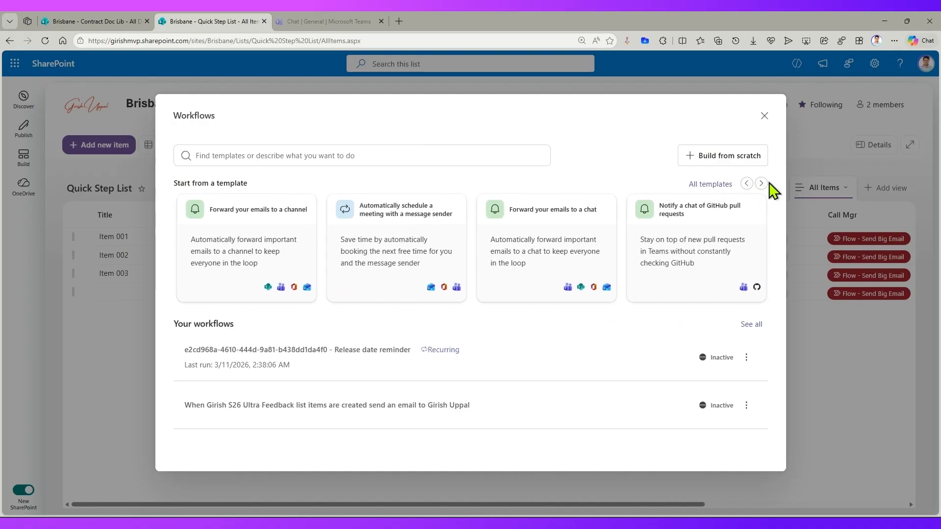
pyautogui.click(764, 184)
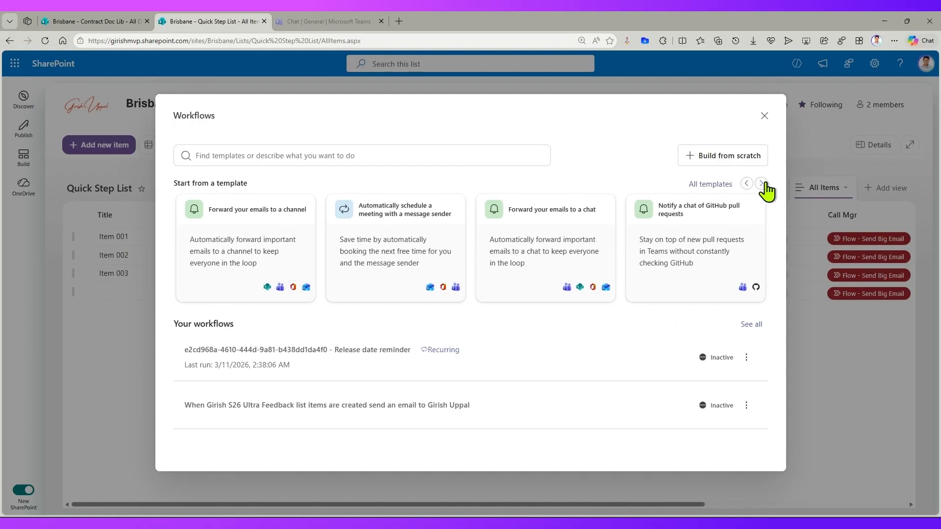
# Build a workflow from scratch that posts a message to a conversation when a list item is created in the Quick Step List
pyautogui.click(745, 156)
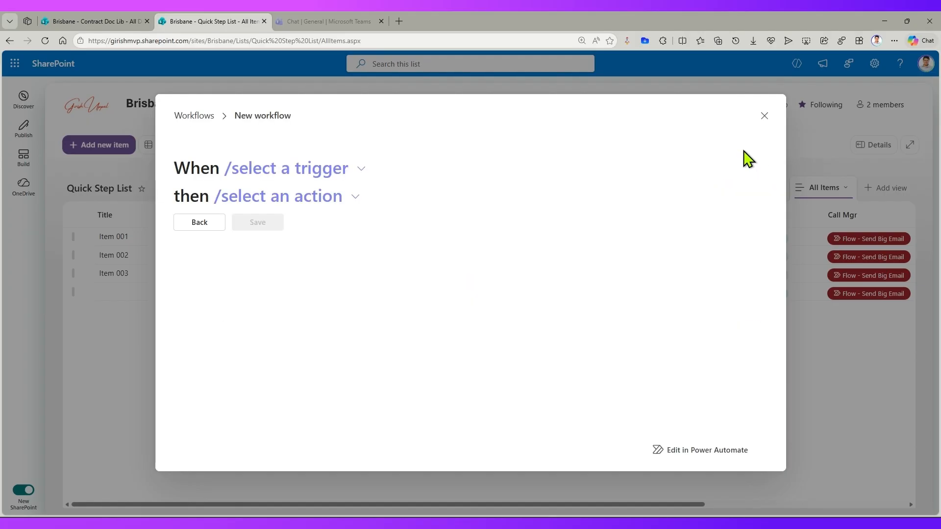
pyautogui.click(352, 174)
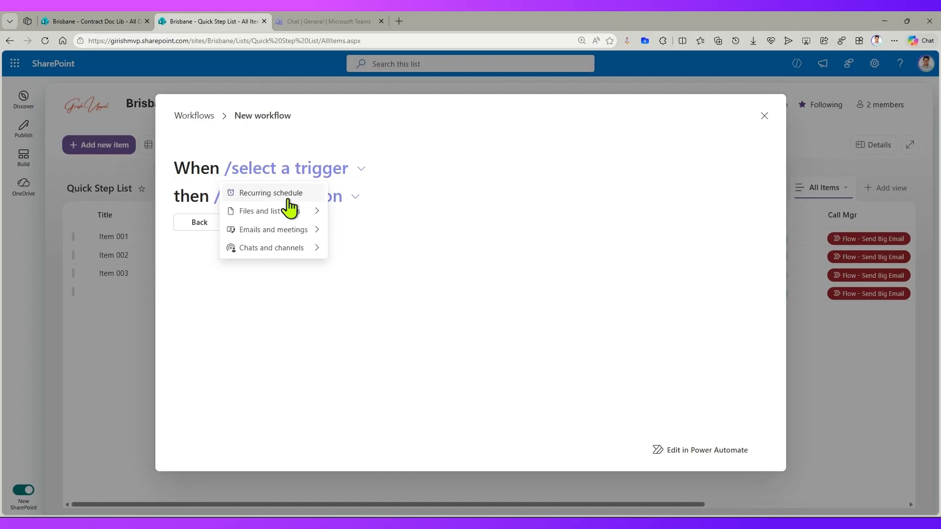
pyautogui.moveTo(294, 212)
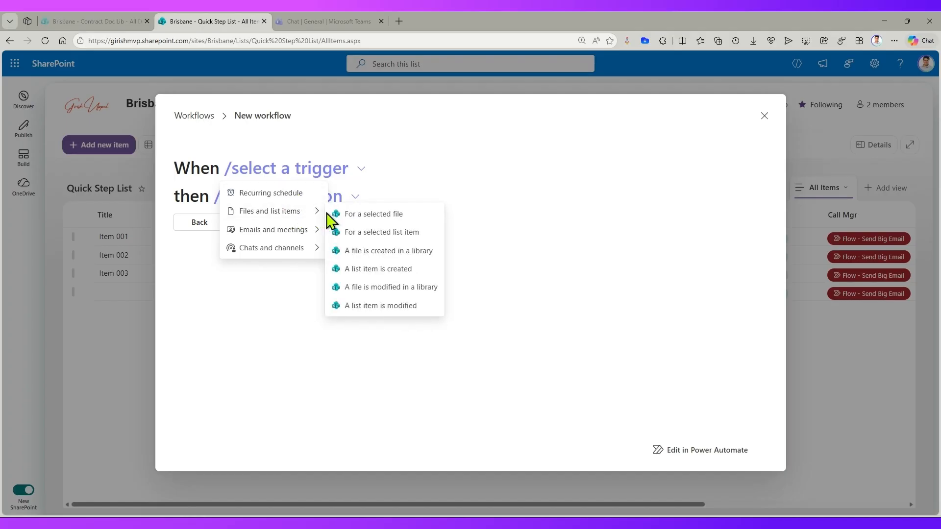
pyautogui.click(381, 274)
pyautogui.click(307, 193)
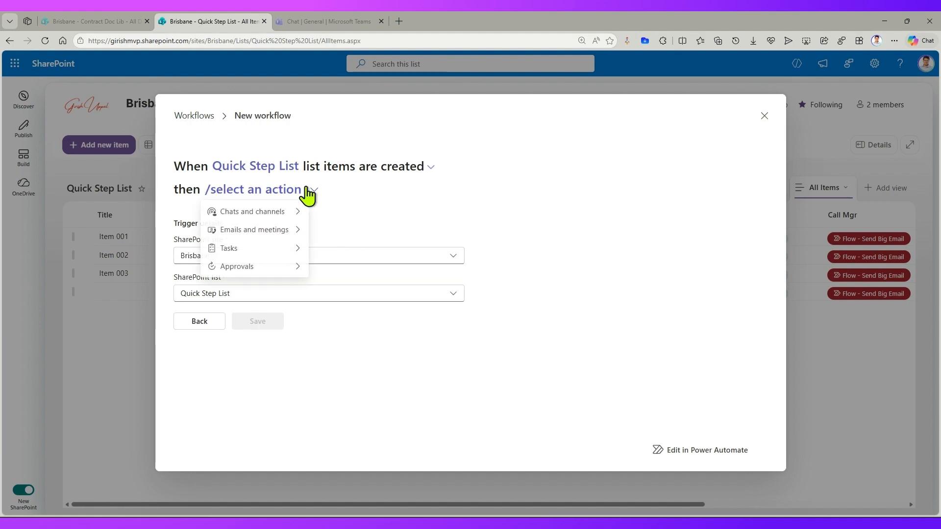
pyautogui.moveTo(284, 222)
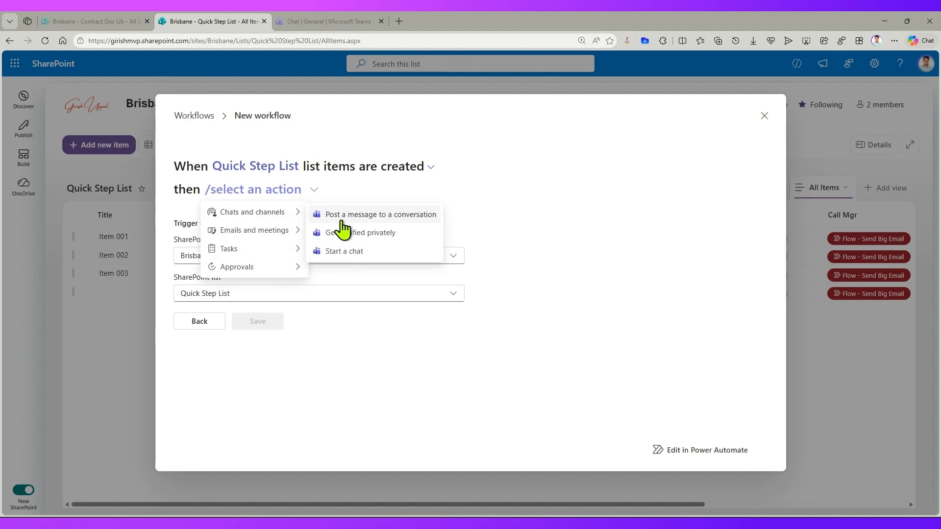
pyautogui.click(403, 216)
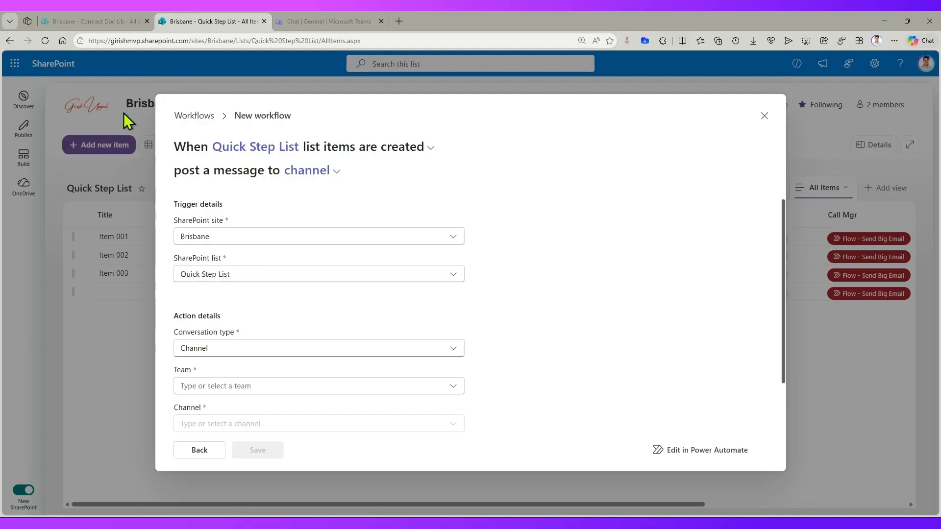
# Keep Channel as the conversation type for the message action and select the available team
pyautogui.scroll(-3, 217, 274)
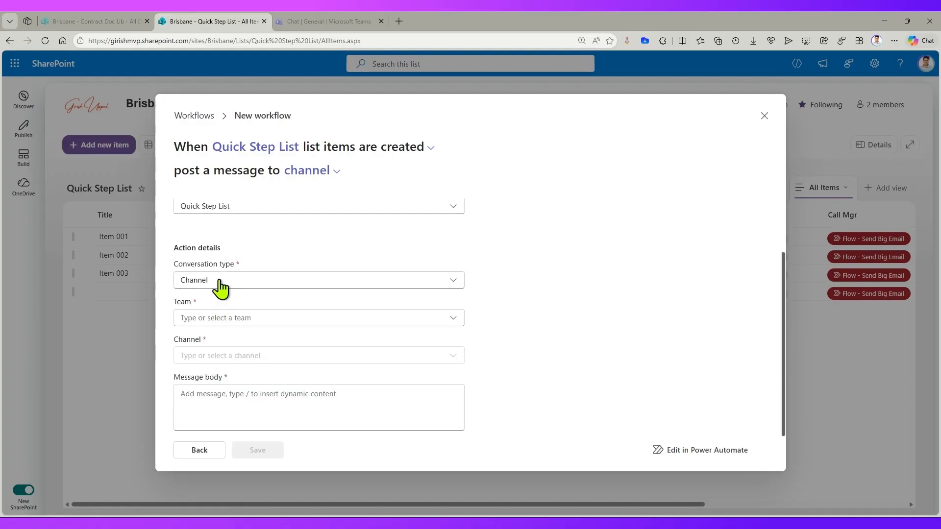
pyautogui.click(219, 284)
pyautogui.click(219, 284)
pyautogui.click(220, 284)
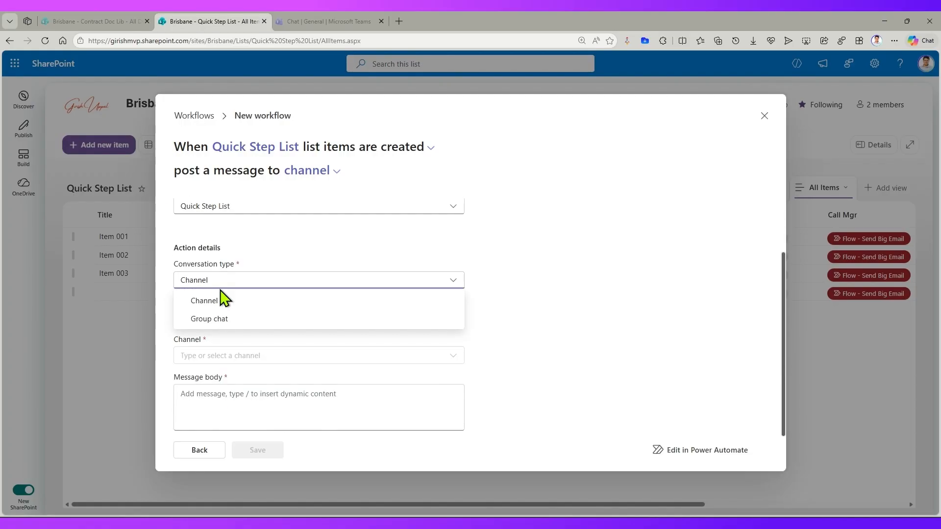
pyautogui.click(220, 295)
pyautogui.click(228, 318)
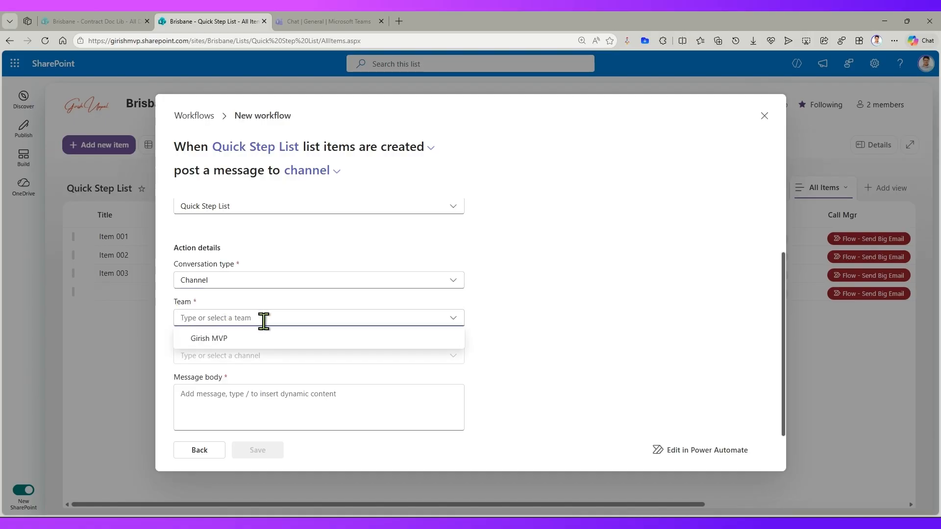
pyautogui.click(209, 338)
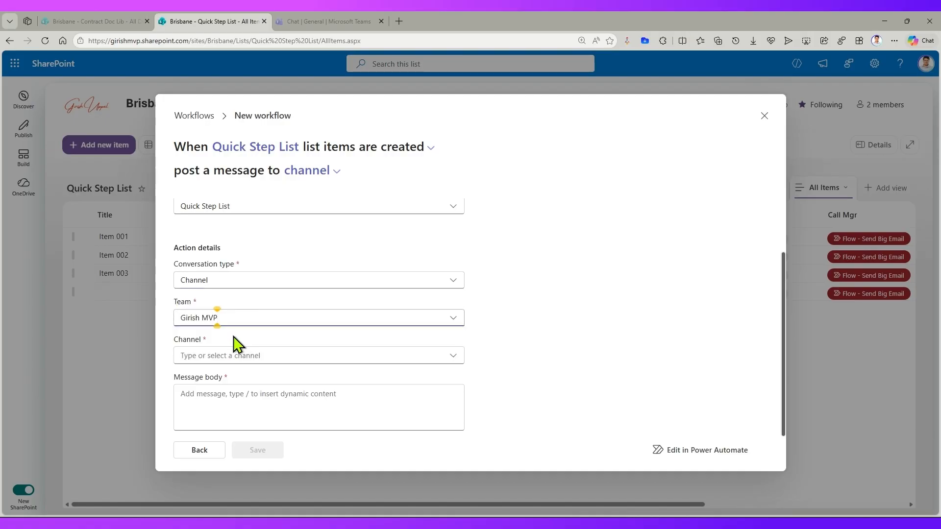
# Target the R and D Channel with the message "One item is created in SharePoint List" and save the workflow
pyautogui.click(451, 356)
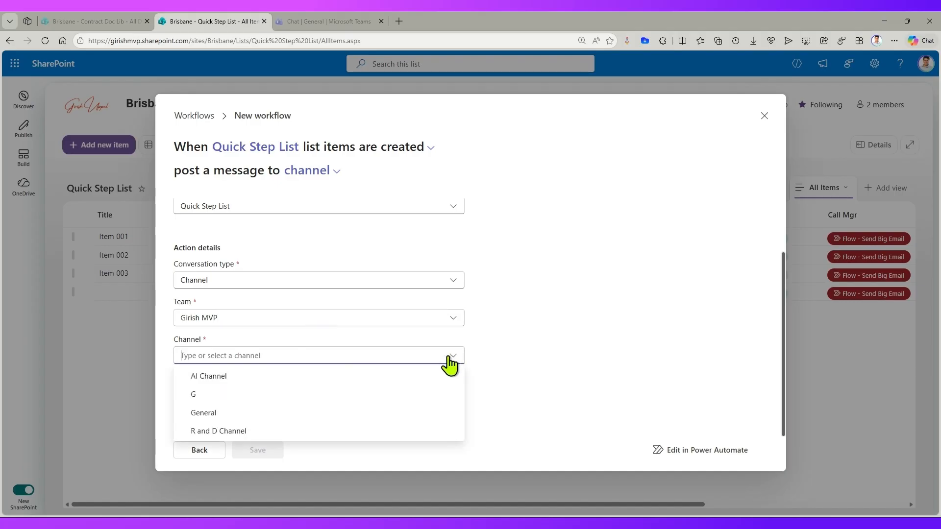
pyautogui.click(239, 432)
pyautogui.click(235, 405)
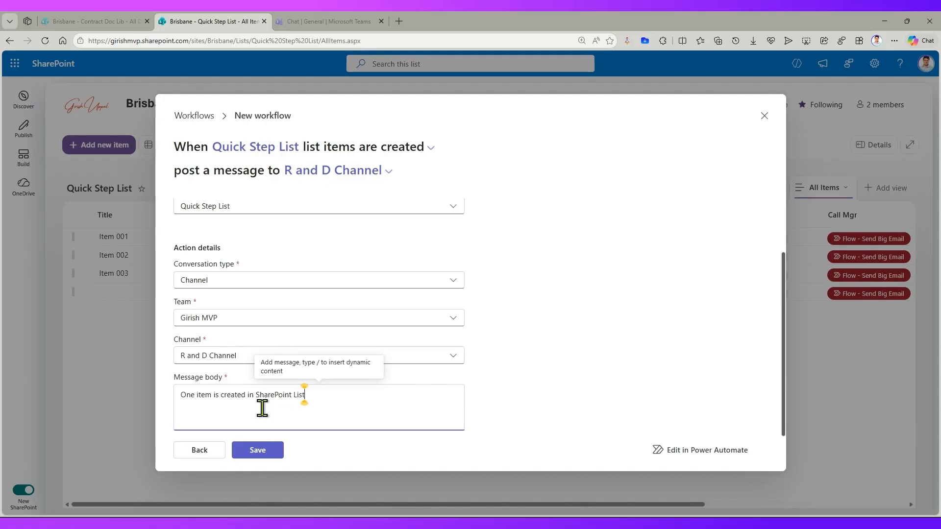
pyautogui.click(265, 453)
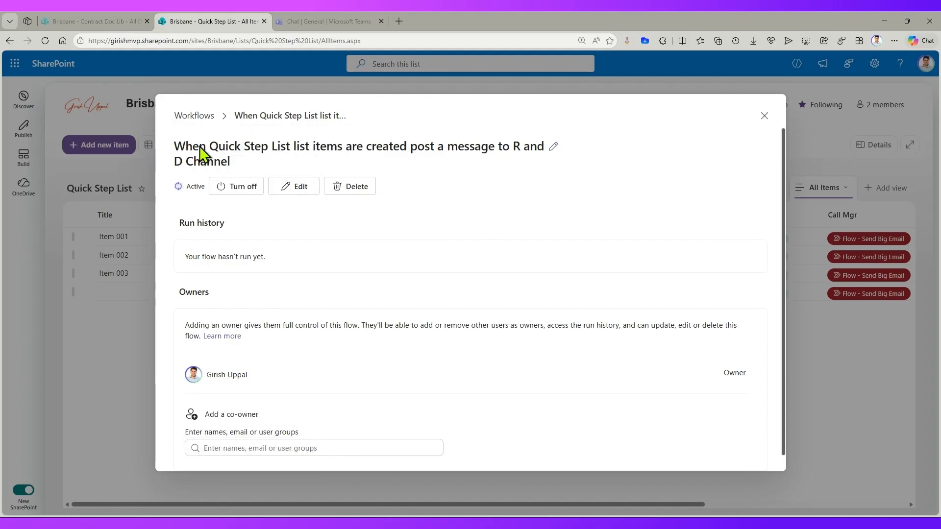
# Open the new workflow's name for editing and cancel without renaming it
pyautogui.click(553, 146)
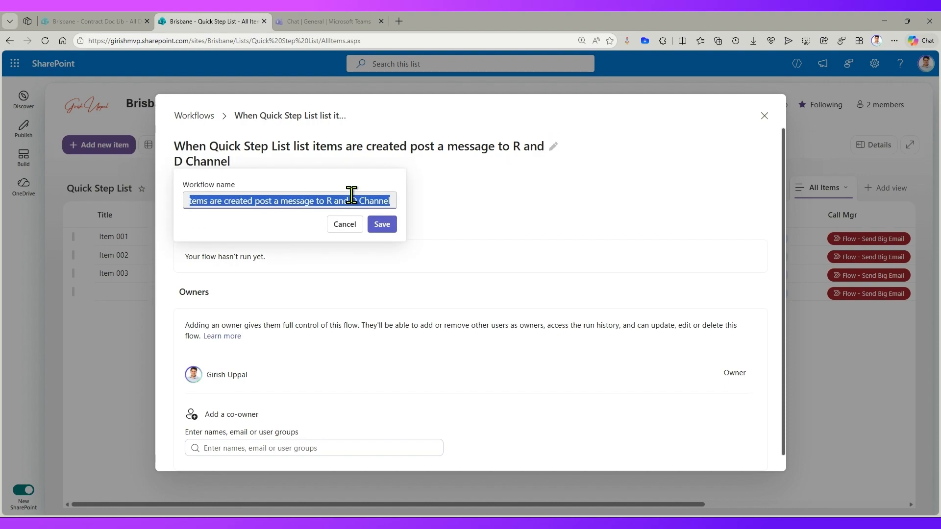
pyautogui.click(345, 224)
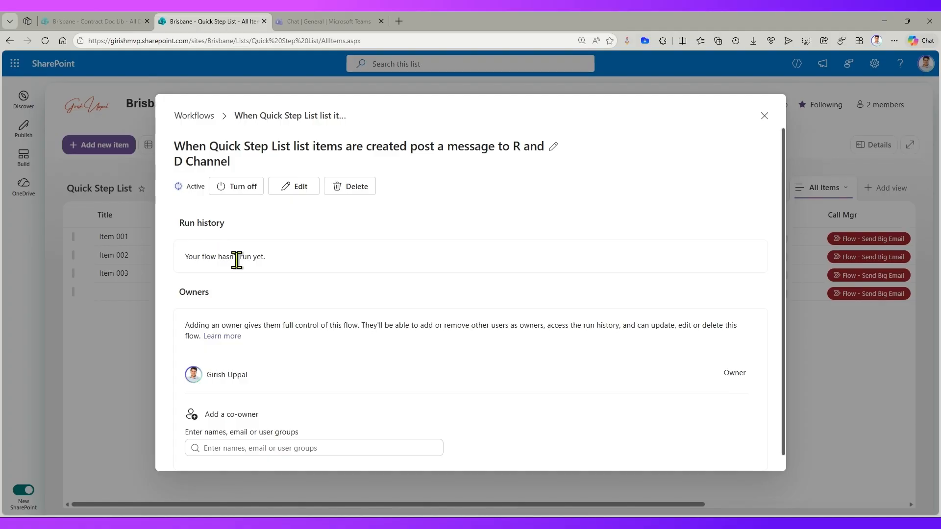
# Add a colleague's user account and the Lee Security Group as co-owners of the new workflow, and close its details
pyautogui.click(204, 448)
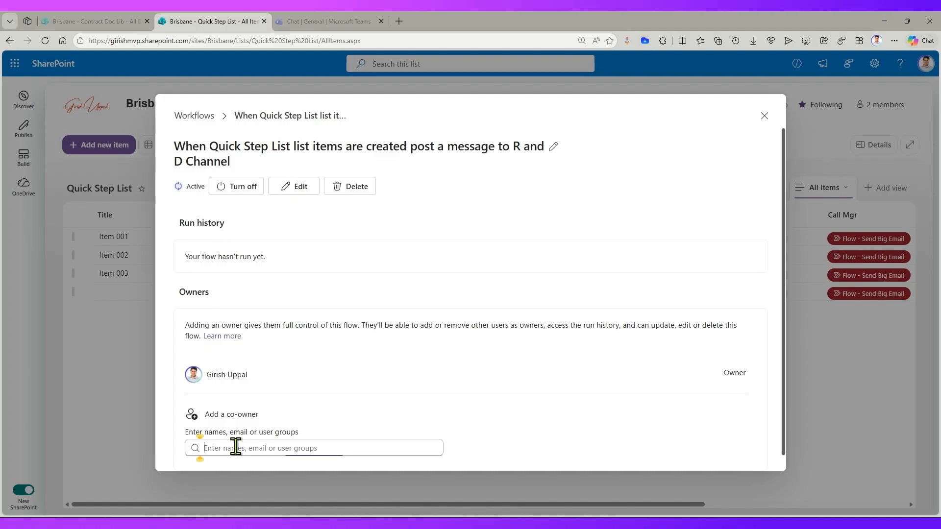
pyautogui.write('lee')
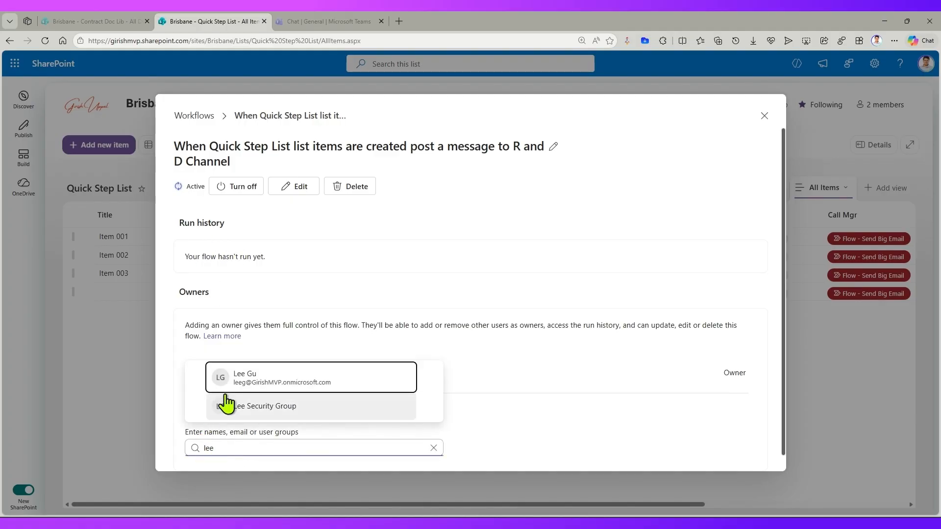
pyautogui.click(256, 387)
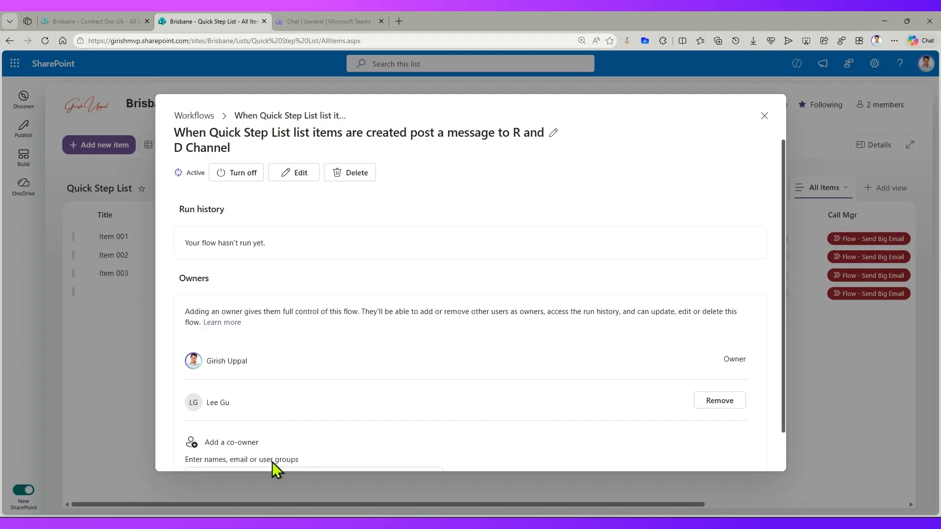
pyautogui.scroll(-1, 271, 463)
pyautogui.click(245, 438)
pyautogui.write('lee')
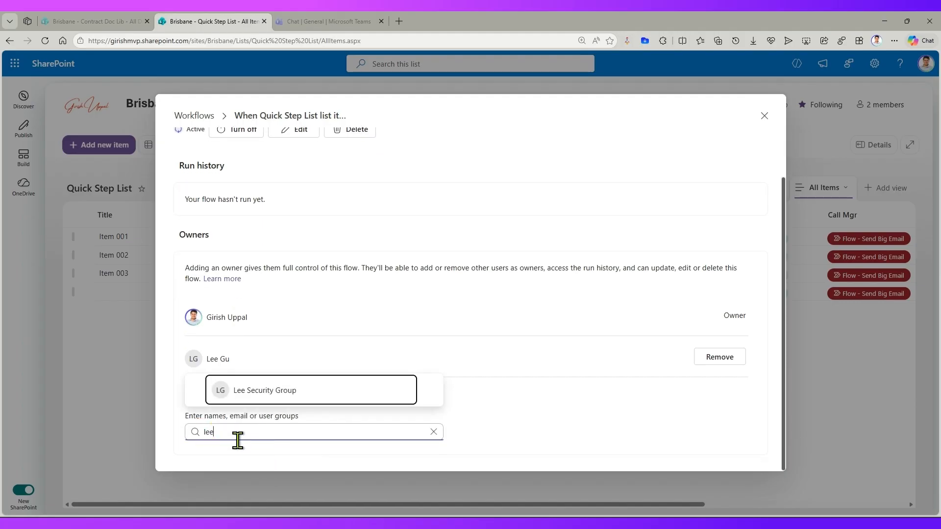
pyautogui.click(285, 398)
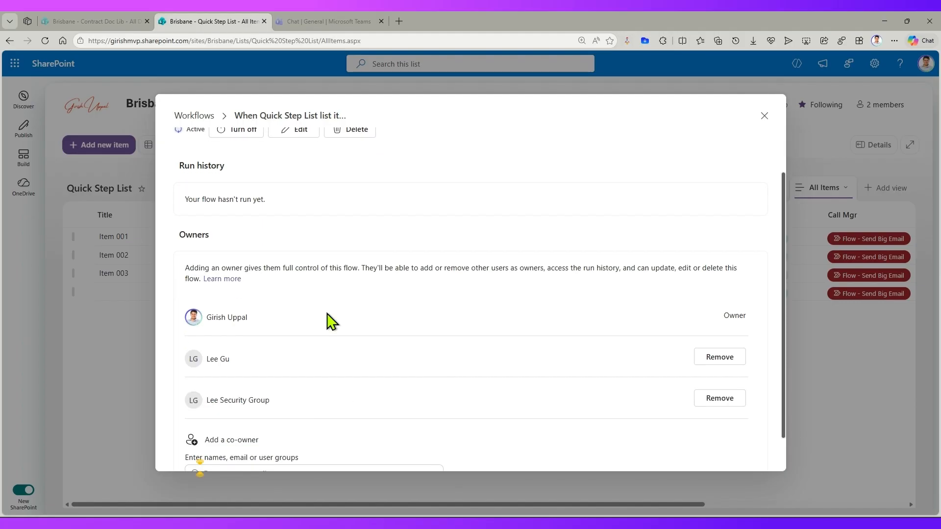
pyautogui.scroll(1, 327, 321)
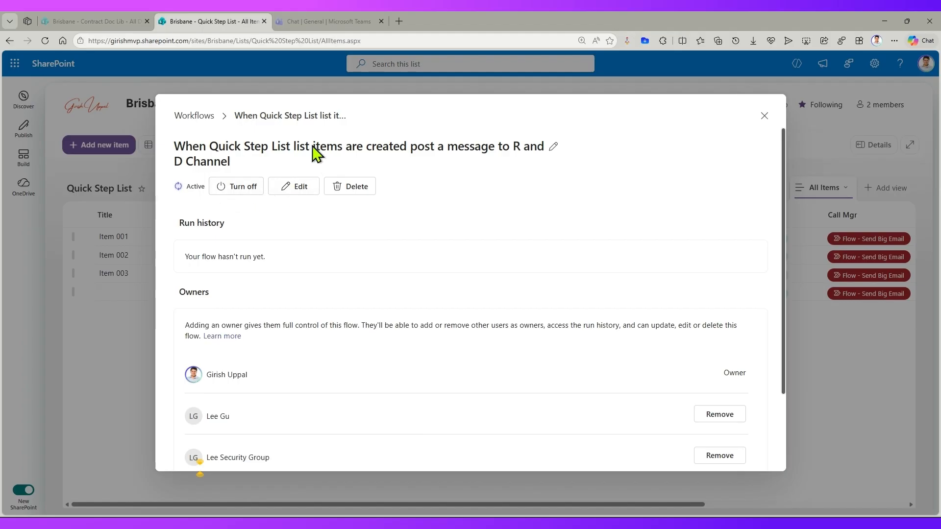
pyautogui.click(764, 116)
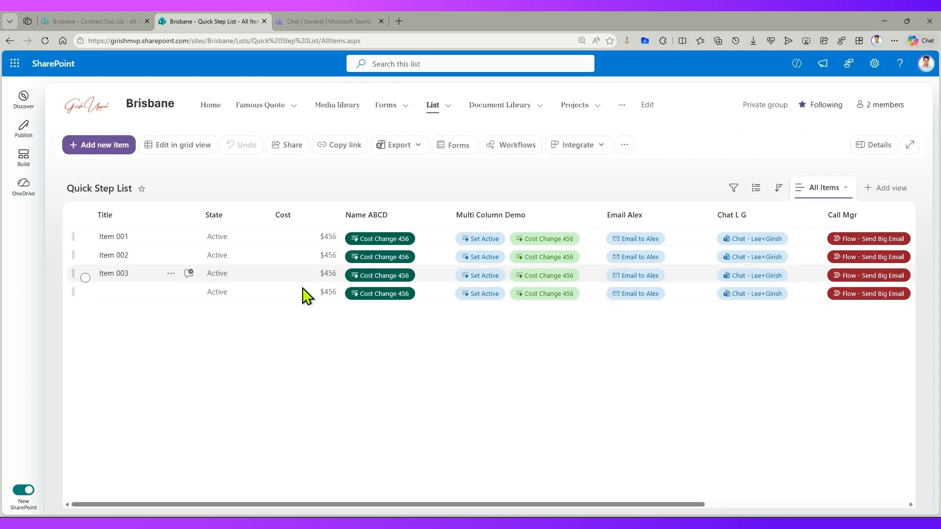
# Reload the Quick Step List and add an item titled Item 005 with State Active and Cost 5600
pyautogui.click(46, 41)
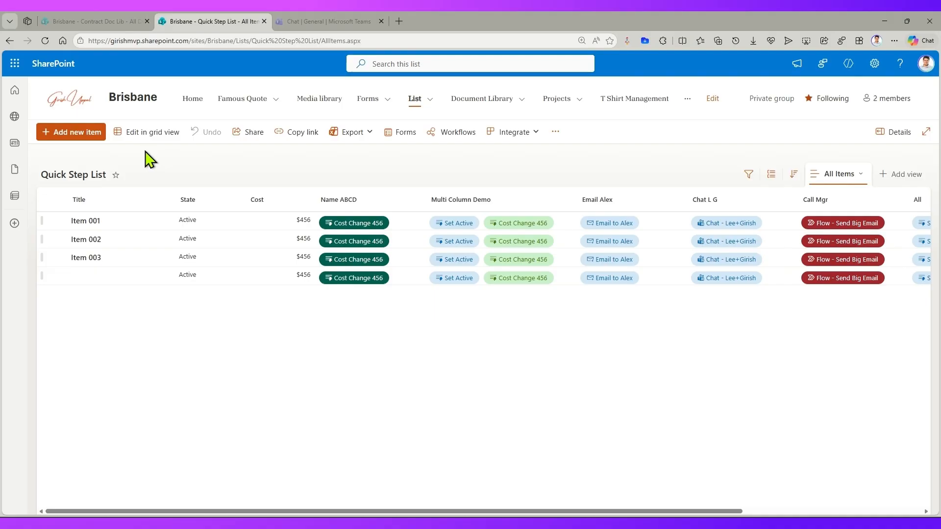
pyautogui.click(84, 140)
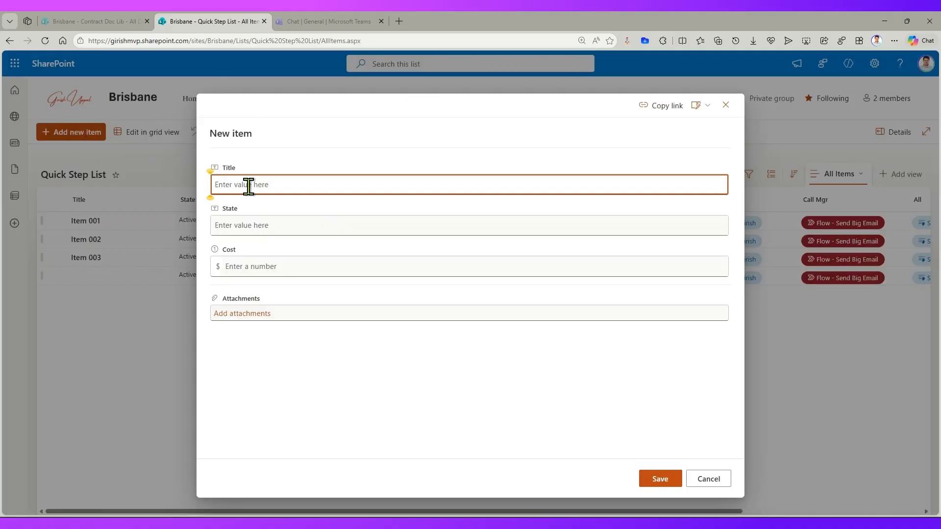
pyautogui.write('Item 005')
pyautogui.click(271, 226)
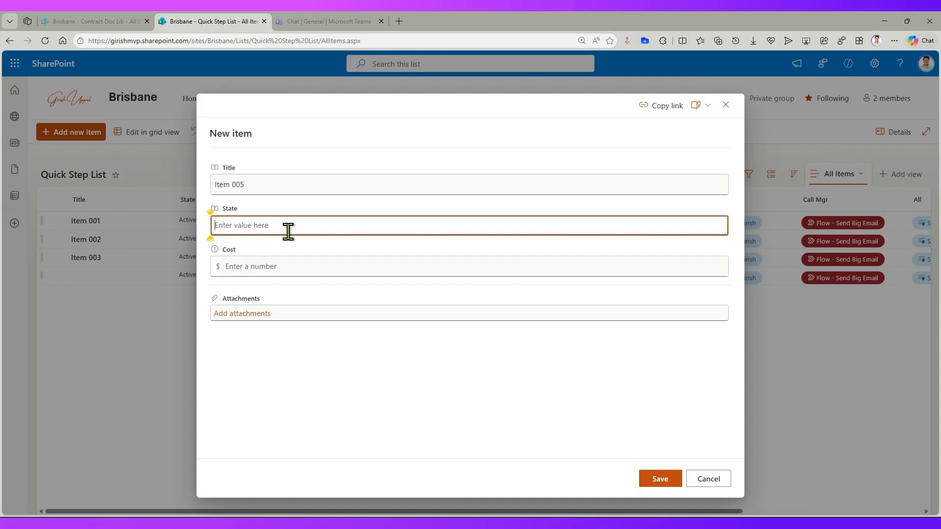
pyautogui.write('Active')
pyautogui.click(284, 266)
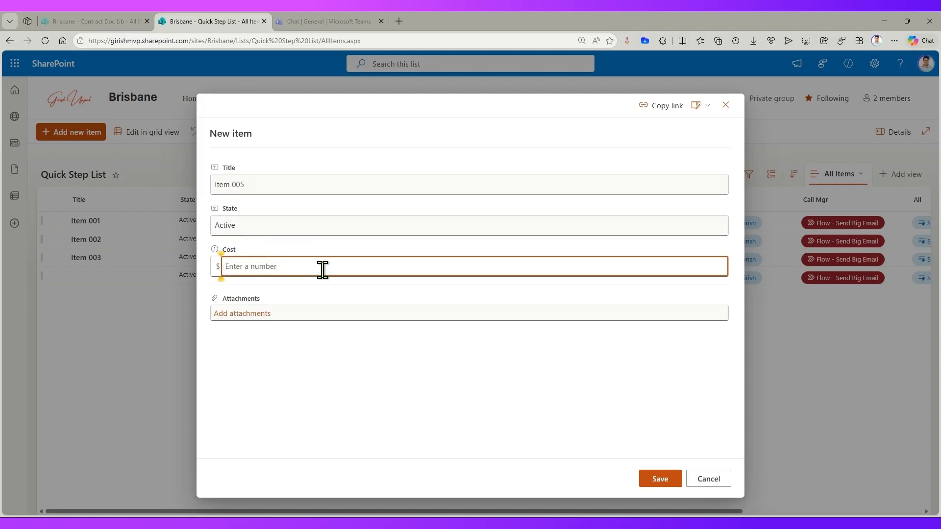
pyautogui.write('5600')
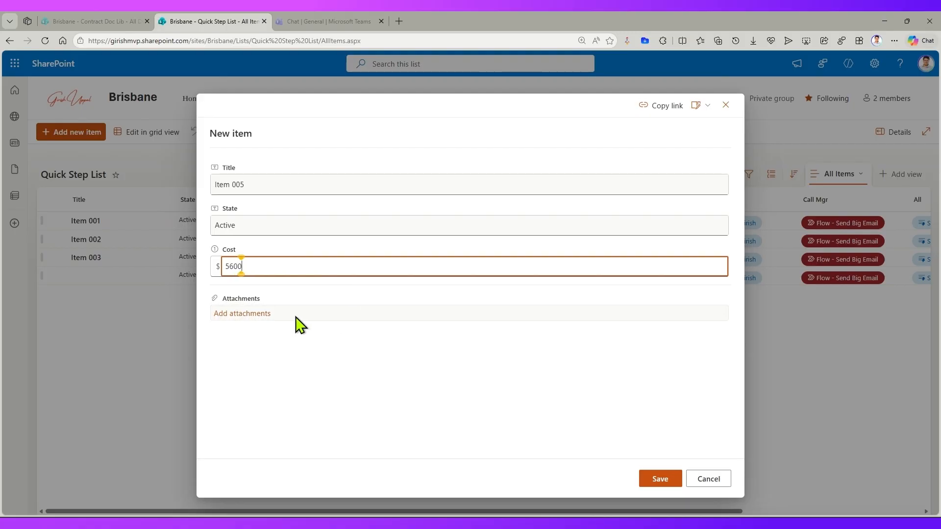
pyautogui.click(659, 479)
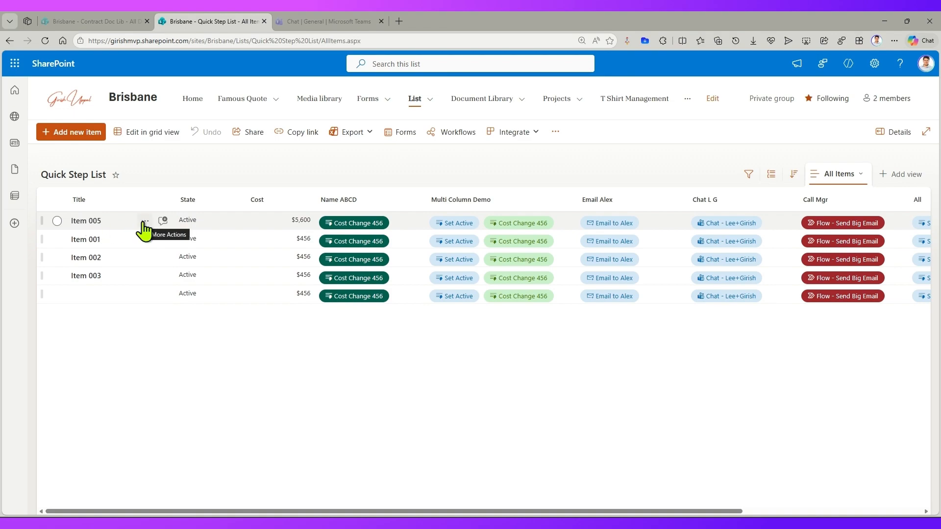
# Check the run history, owners and message settings of the workflow that posts new Quick Step List items to R and D Channel
pyautogui.click(448, 131)
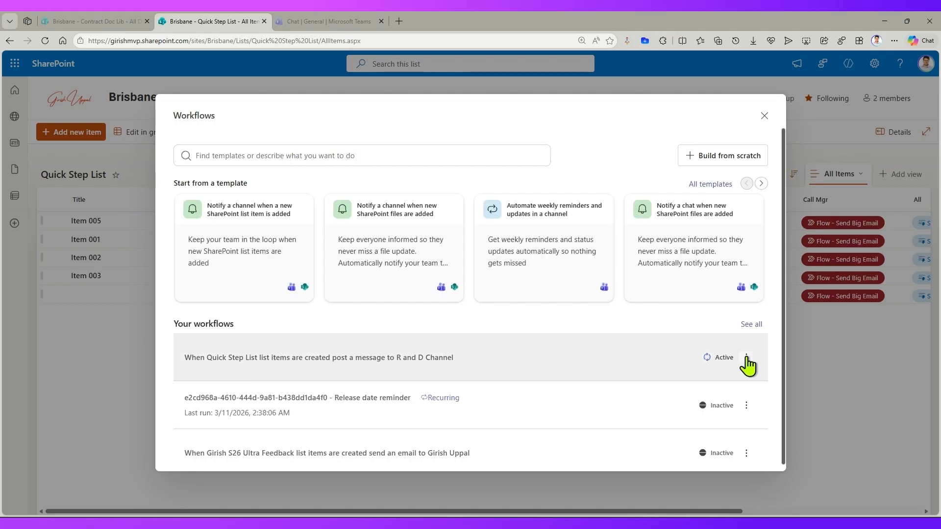
pyautogui.click(396, 357)
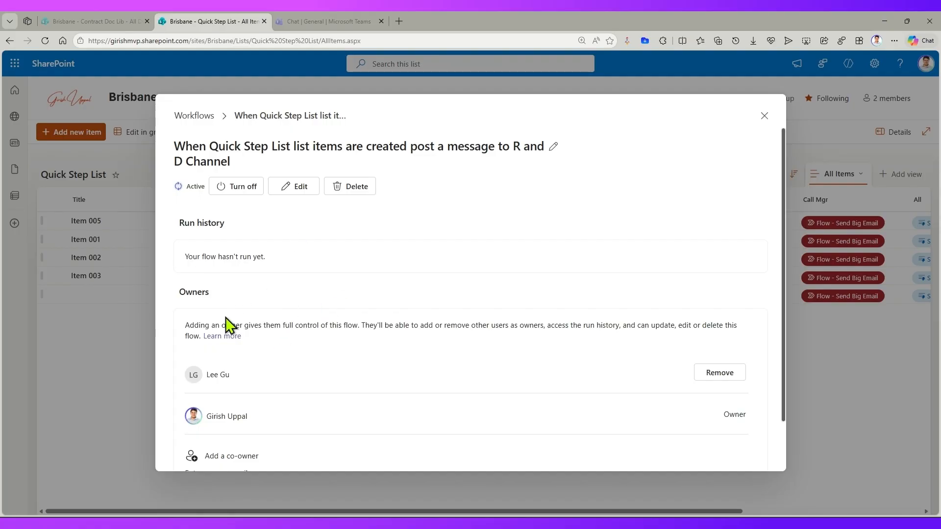
pyautogui.scroll(-1, 252, 319)
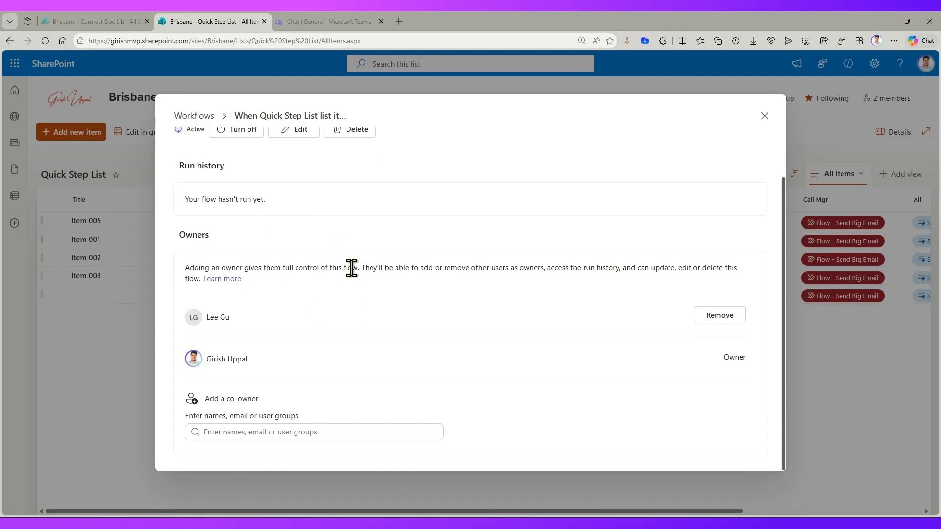
pyautogui.scroll(1, 351, 267)
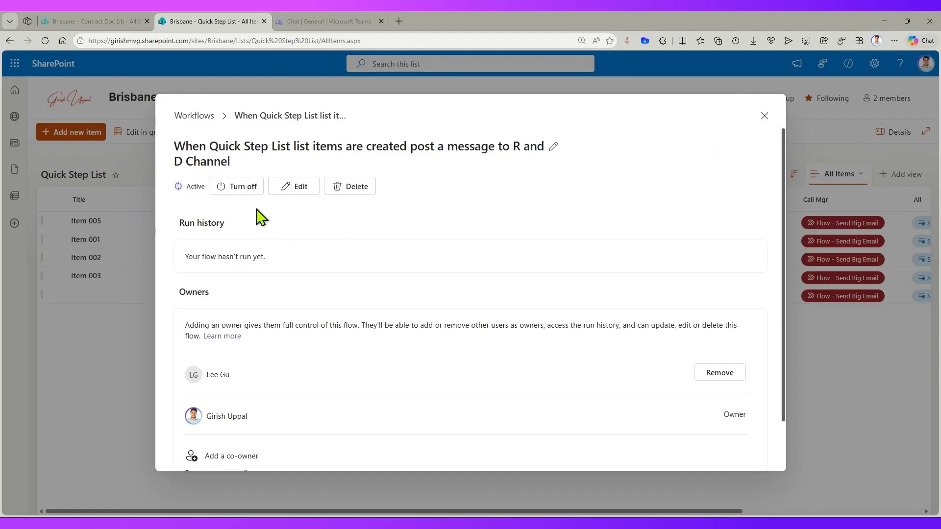
pyautogui.click(295, 188)
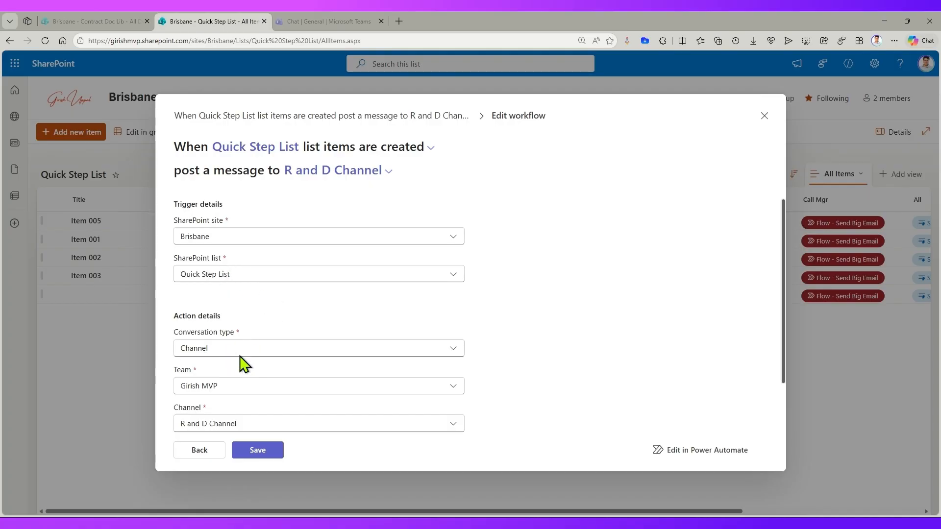
pyautogui.scroll(-2, 243, 361)
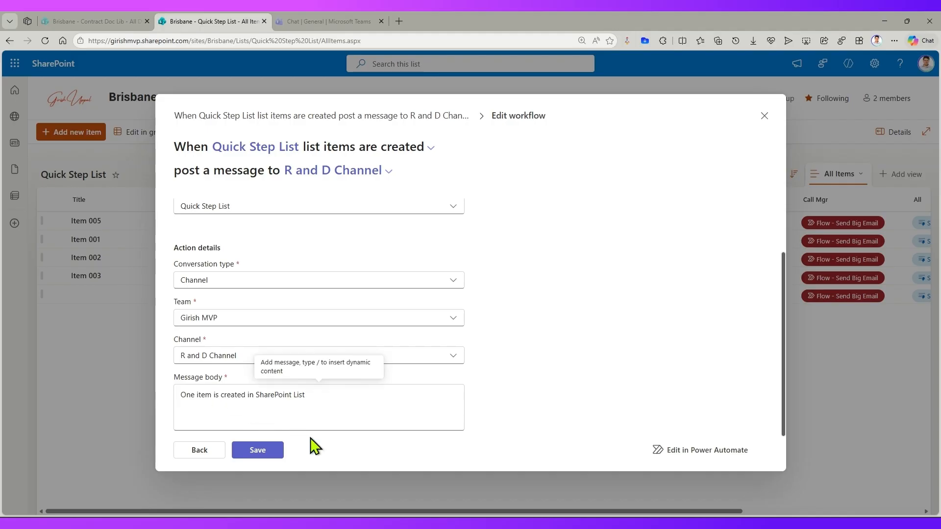
pyautogui.click(763, 119)
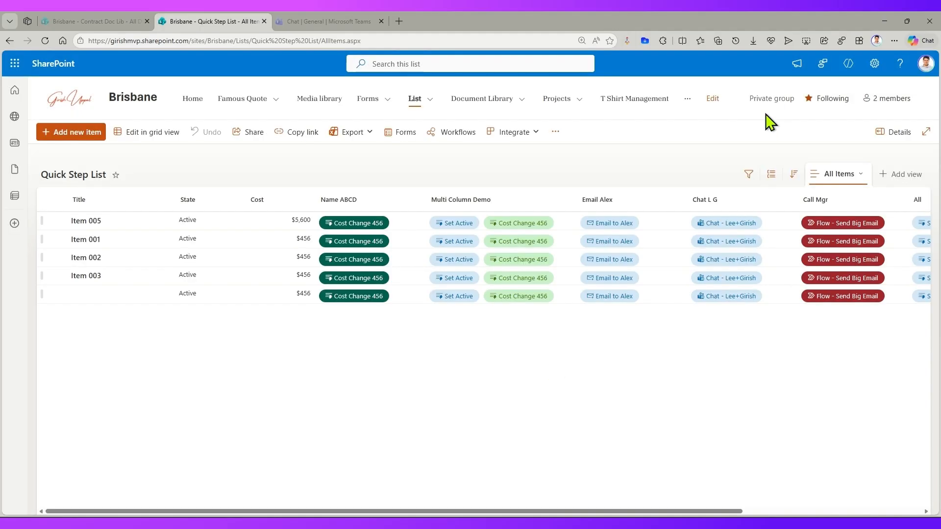
# Reload the Quick Step List, and start a Contract Doc Lib workflow from the template Notify a channel when new SharePoint files are added
pyautogui.click(40, 40)
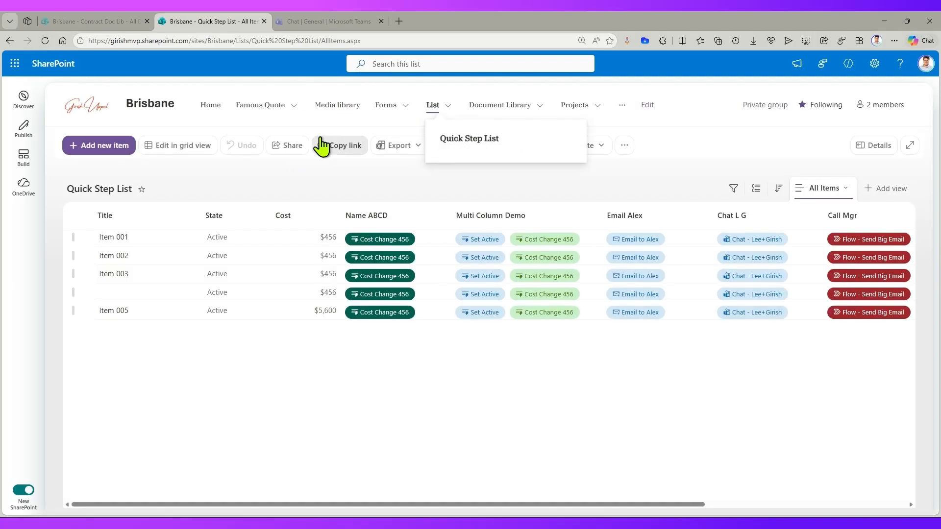
pyautogui.click(80, 22)
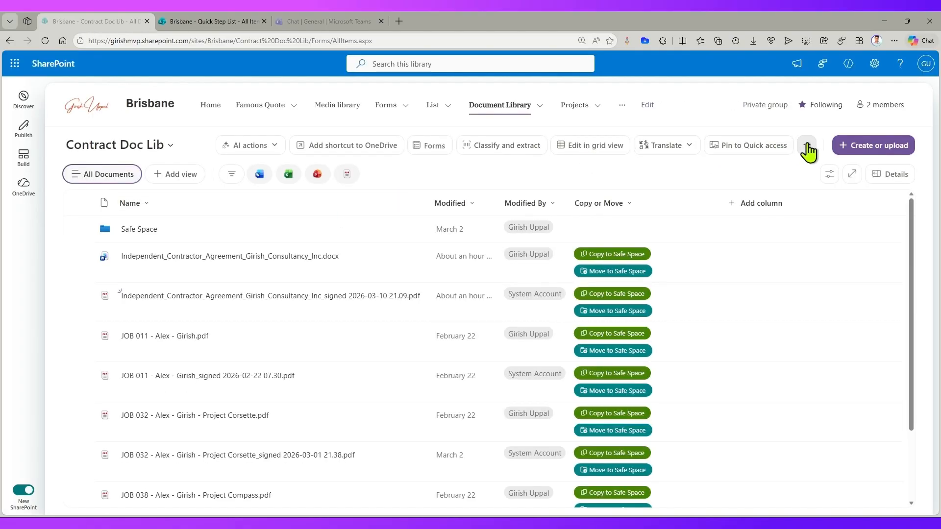
pyautogui.click(807, 147)
pyautogui.click(725, 191)
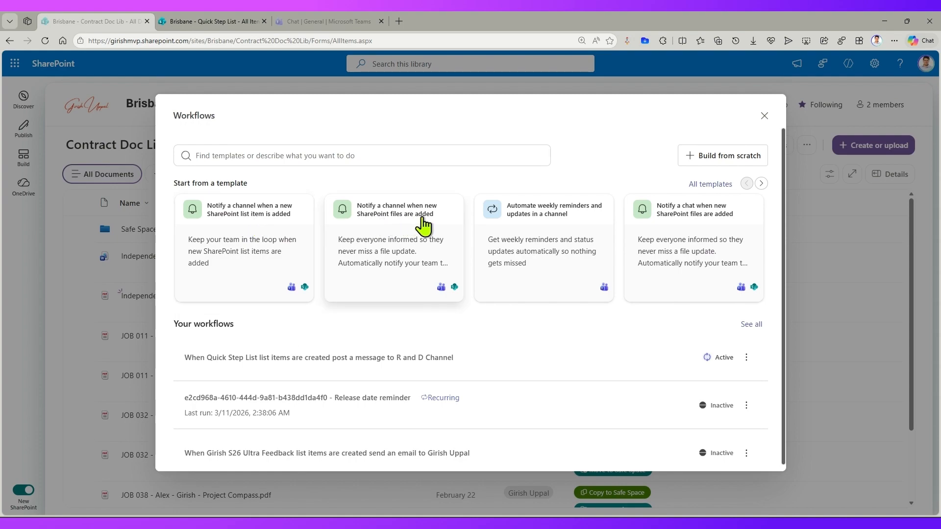
pyautogui.click(405, 222)
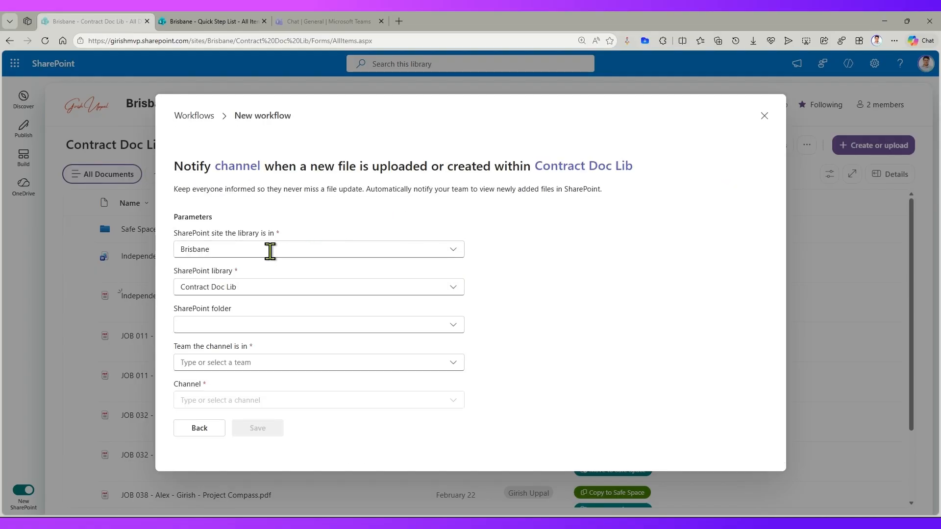
# Leave the SharePoint folder blank, choose the listed team and R and D Channel as the destination, and save the workflow
pyautogui.click(301, 328)
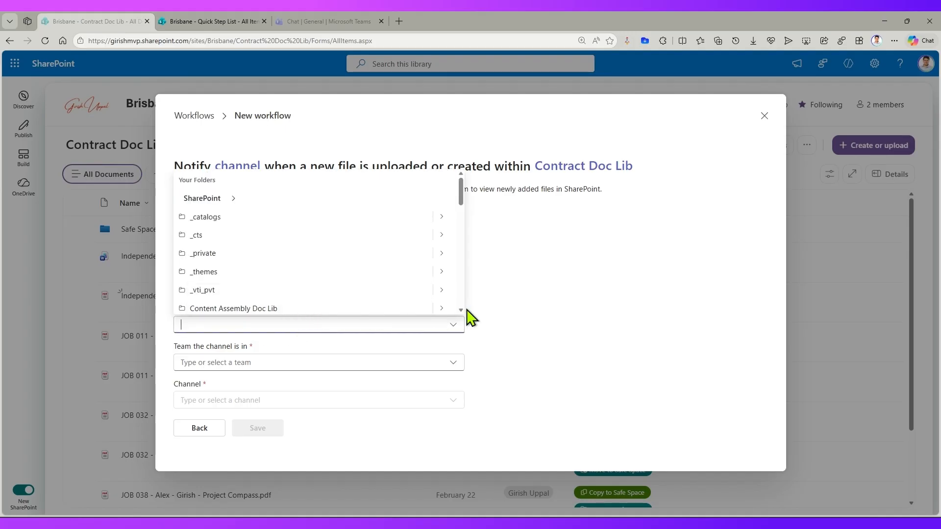
pyautogui.click(545, 331)
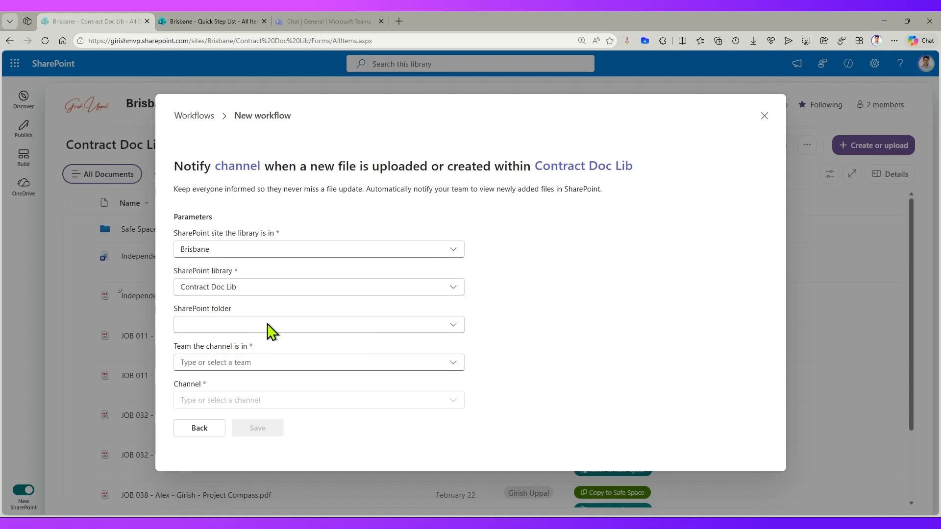
pyautogui.click(300, 362)
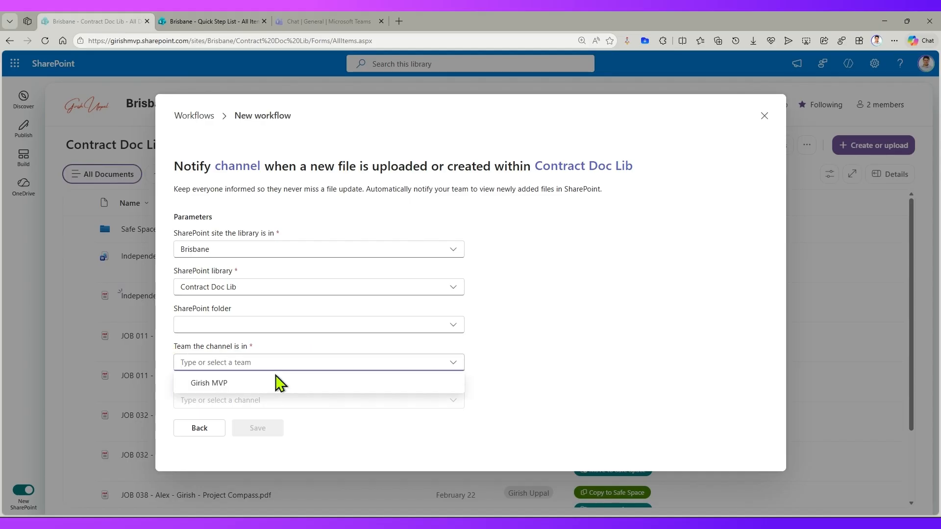
pyautogui.click(230, 385)
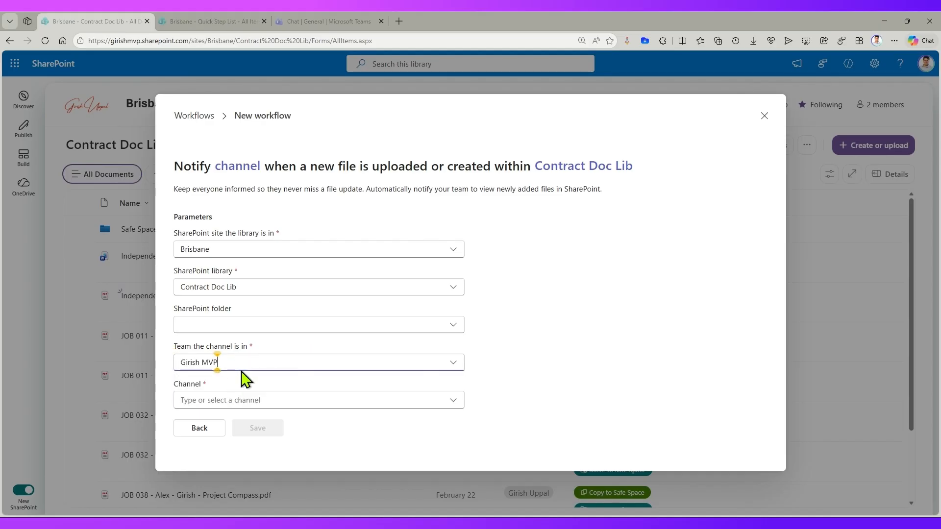
pyautogui.click(427, 400)
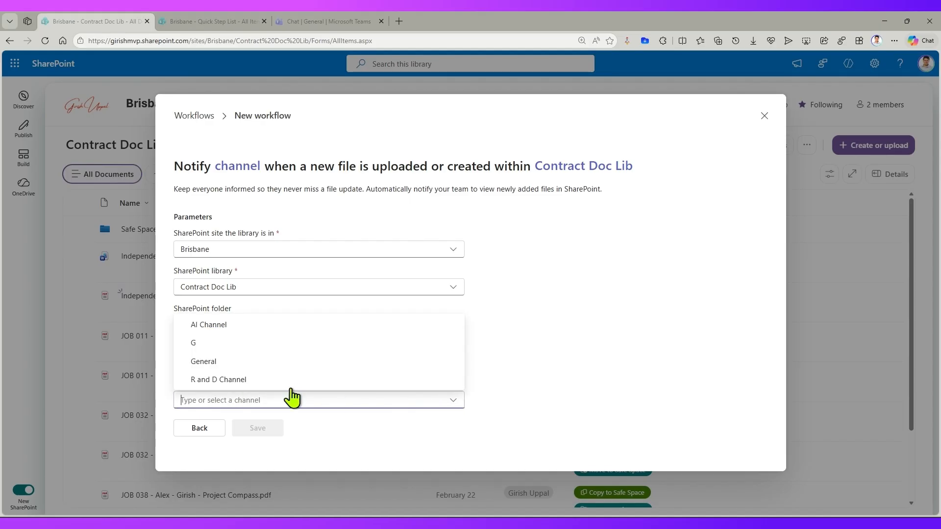
pyautogui.click(220, 381)
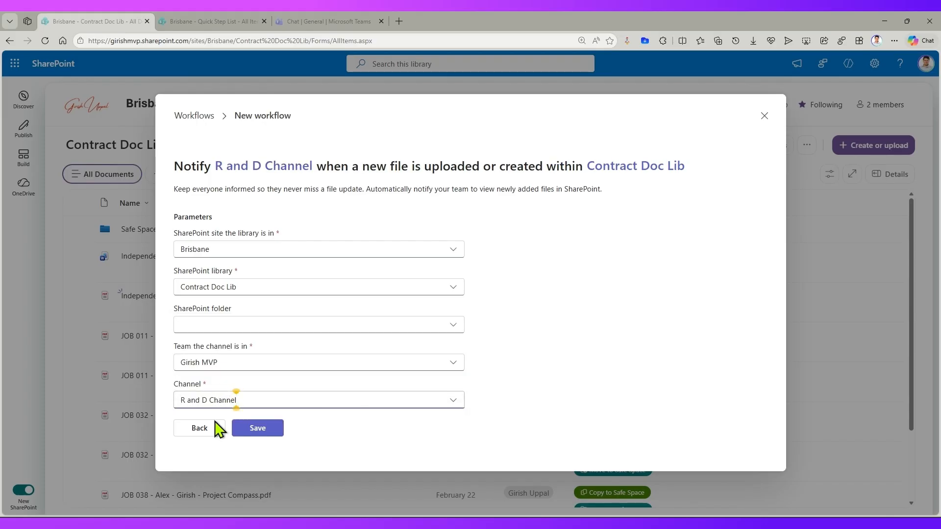
pyautogui.click(257, 429)
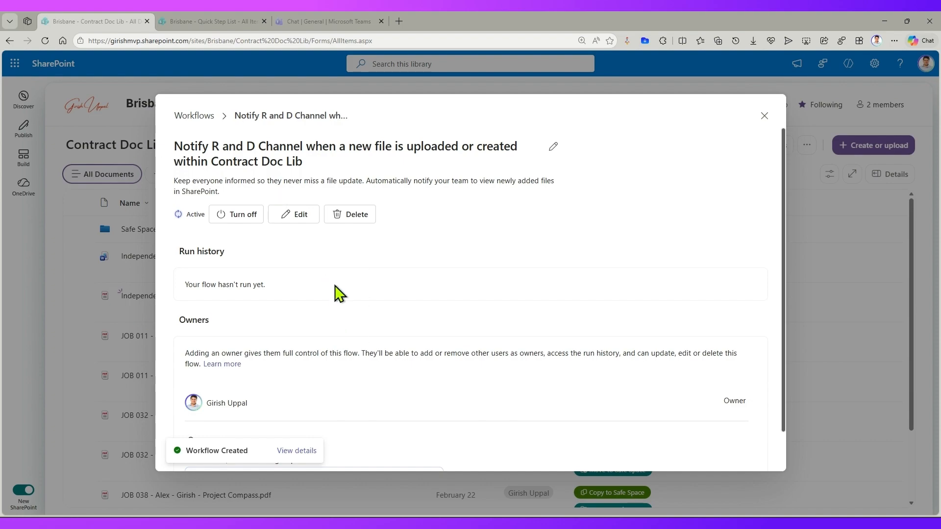
# Turn the new workflow off and on again, add a colleague's user account as co-owner, and close its details
pyautogui.click(235, 216)
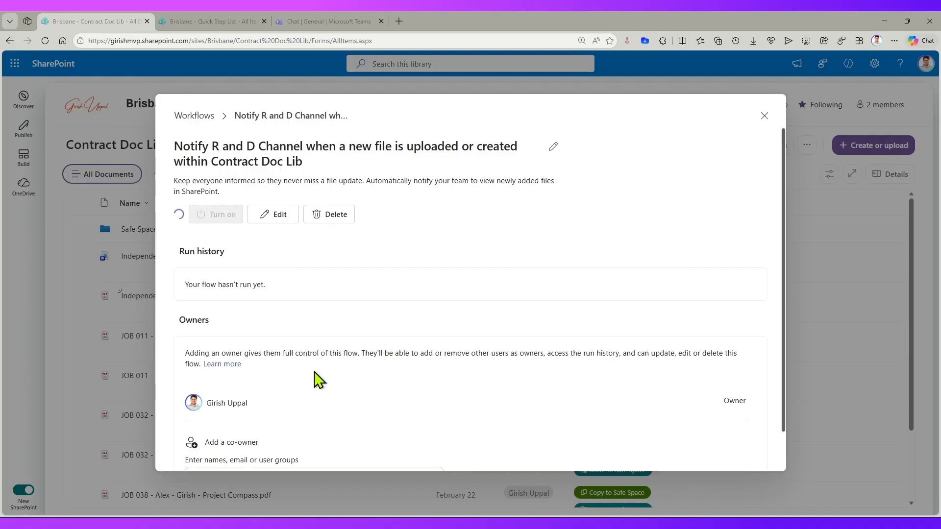
pyautogui.scroll(-1, 308, 387)
pyautogui.click(292, 434)
pyautogui.write('lee')
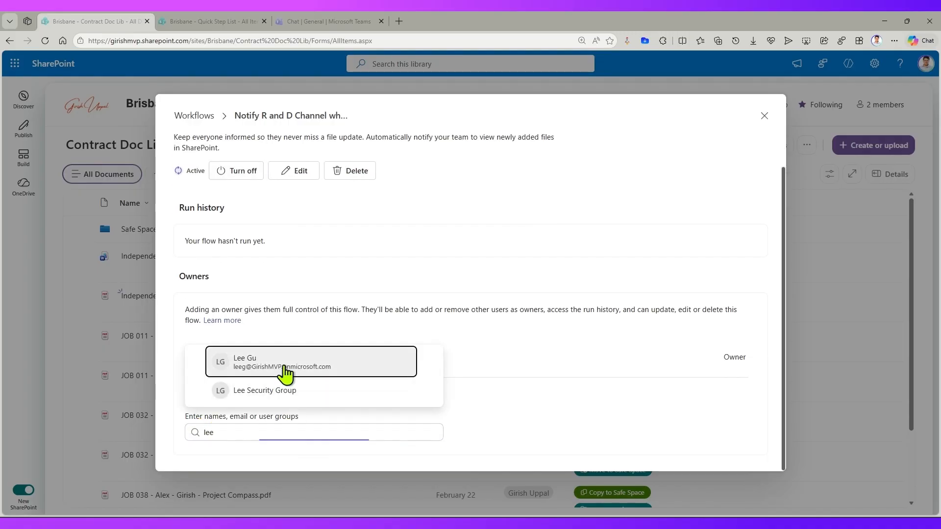
pyautogui.click(285, 374)
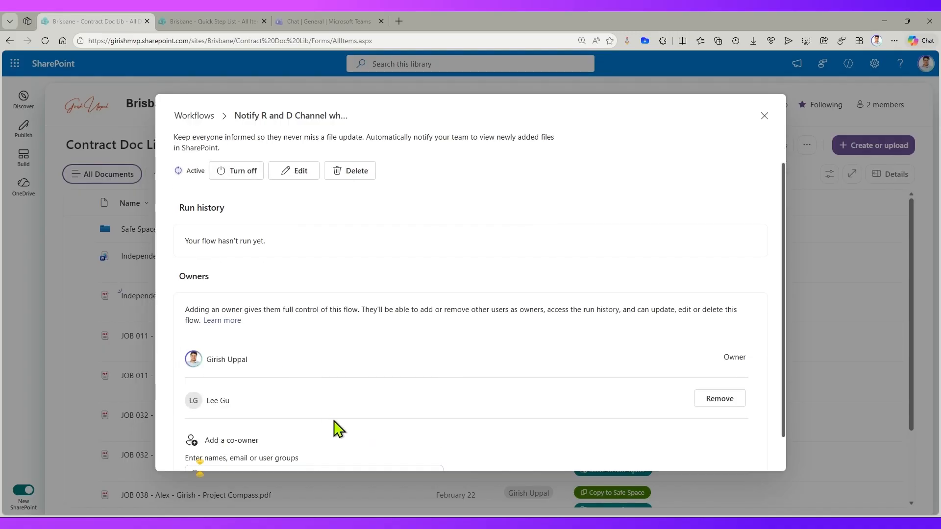
pyautogui.scroll(3, 369, 227)
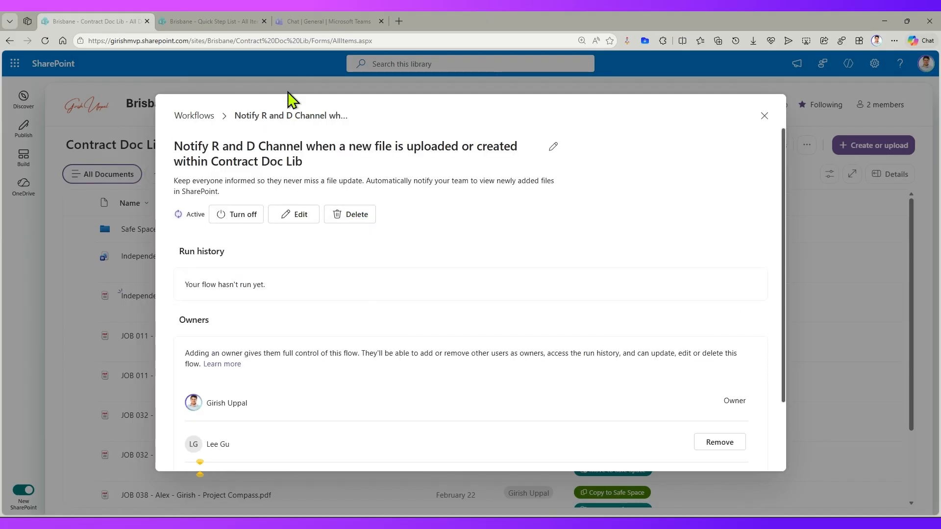
pyautogui.scroll(-1, 740, 382)
pyautogui.scroll(-2, 735, 387)
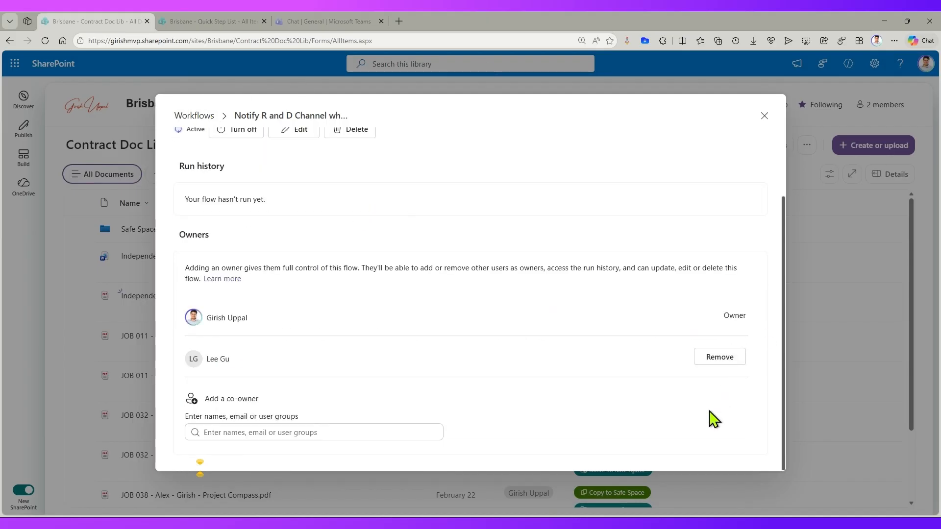
pyautogui.click(764, 116)
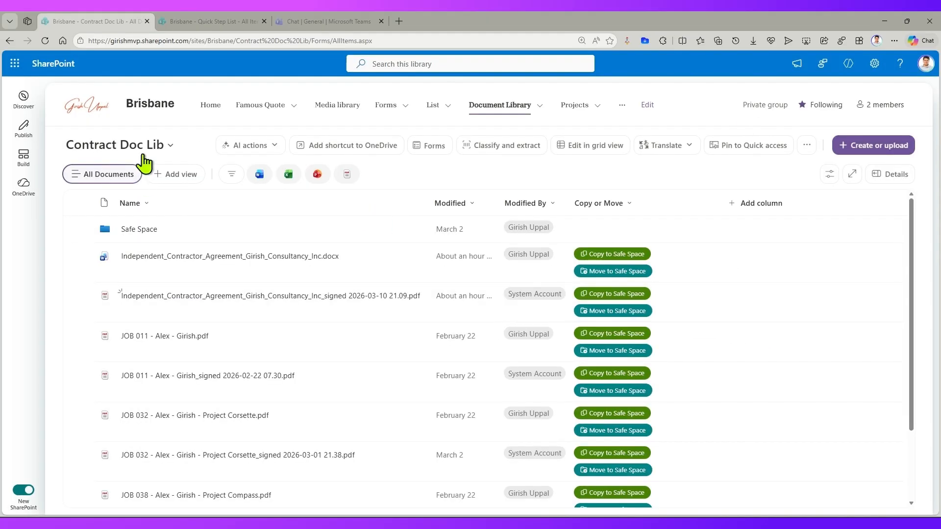
# Reload Contract Doc Lib and upload the file Residential_Lease_Agreement_Australia.docx to it
pyautogui.click(44, 41)
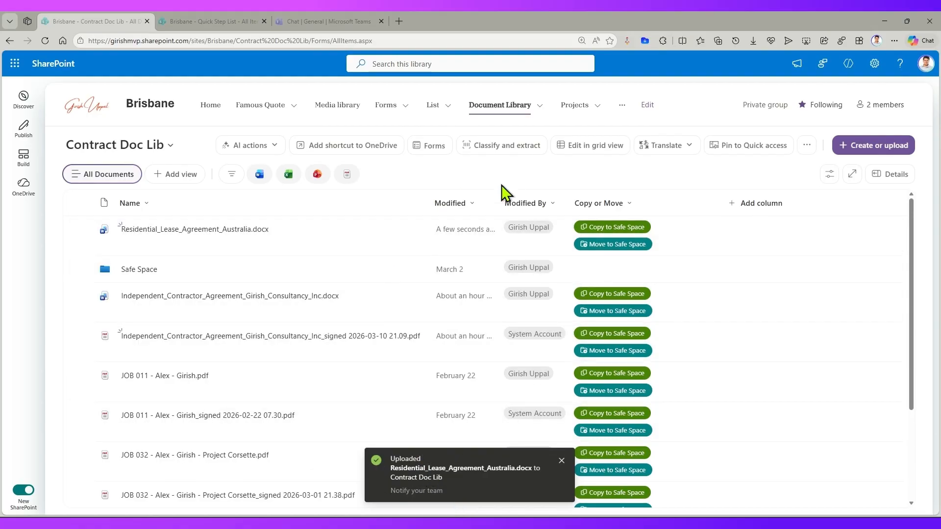
# Check the run history of the Contract Doc Lib workflow that notifies R and D Channel about new files
pyautogui.click(807, 147)
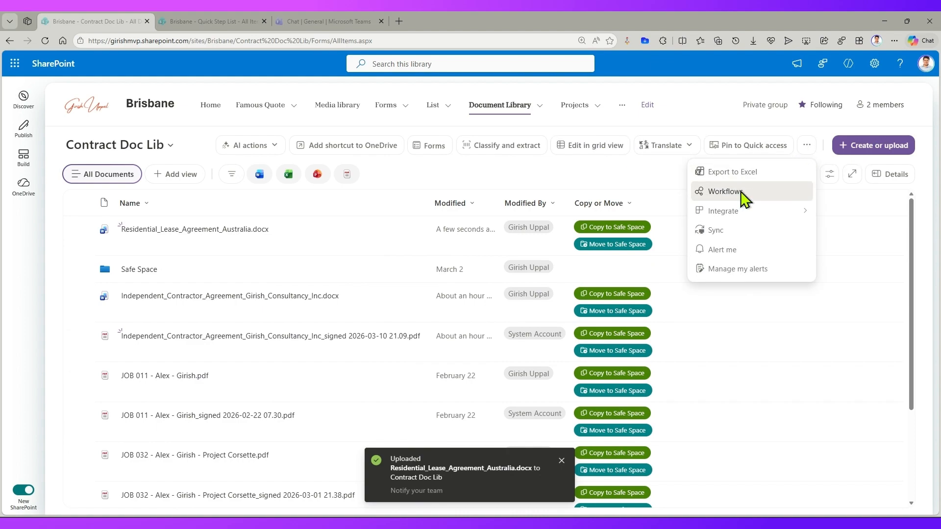
pyautogui.click(740, 195)
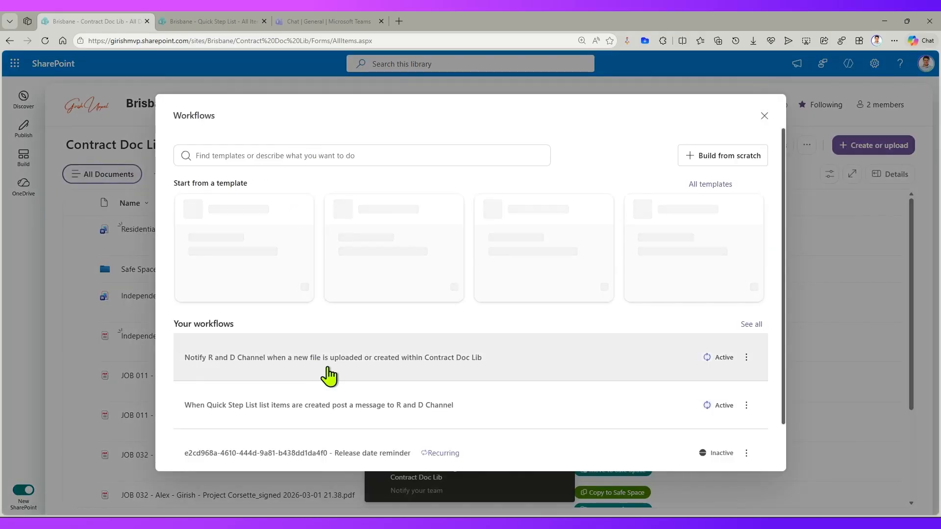
pyautogui.click(314, 365)
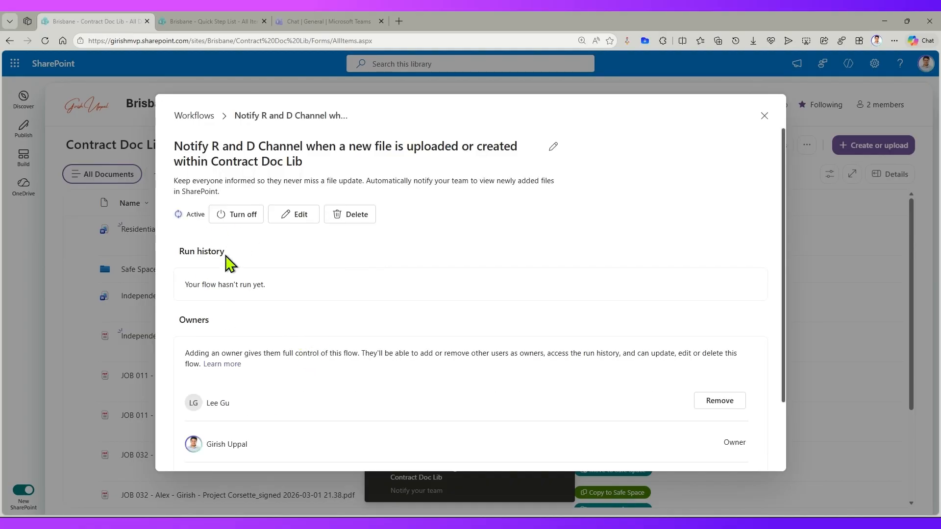
# Switch to Microsoft Teams, reload it, and read the new-file post in R and D Channel
pyautogui.click(314, 22)
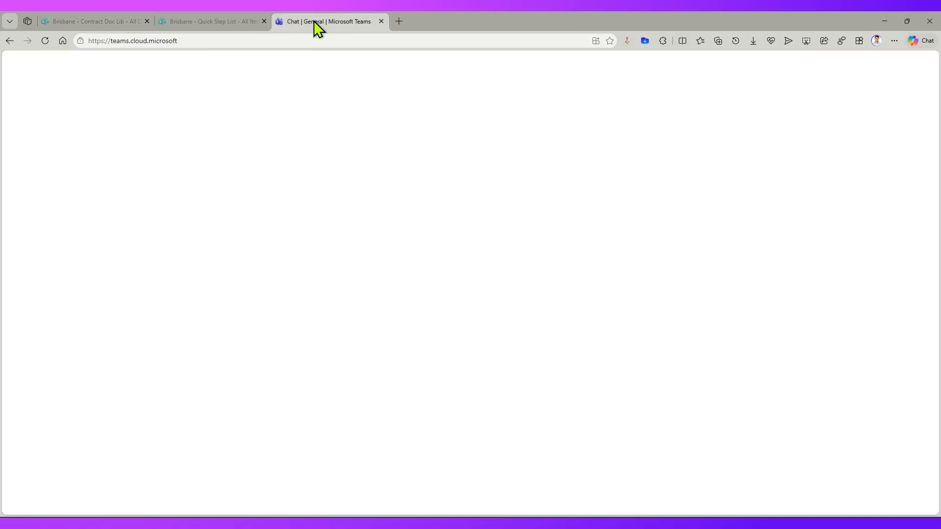
pyautogui.click(44, 40)
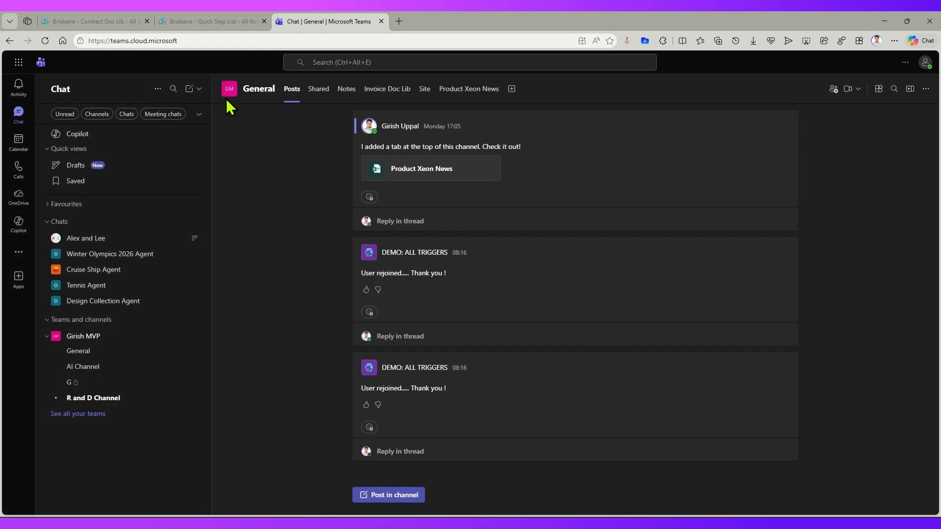
pyautogui.click(93, 401)
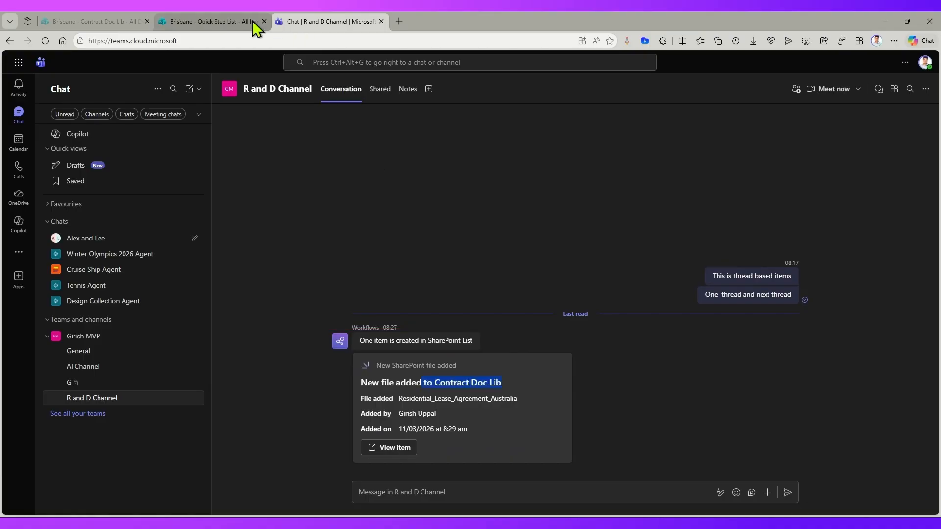
# Switch back to the Quick Step List, check the Contract Doc Lib notification workflow's run history from there, and close its details
pyautogui.click(232, 17)
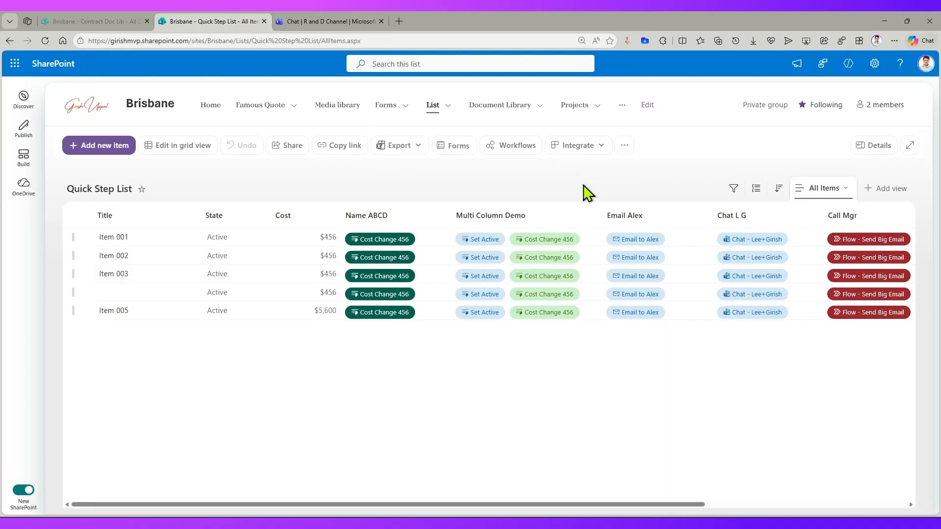
pyautogui.click(522, 145)
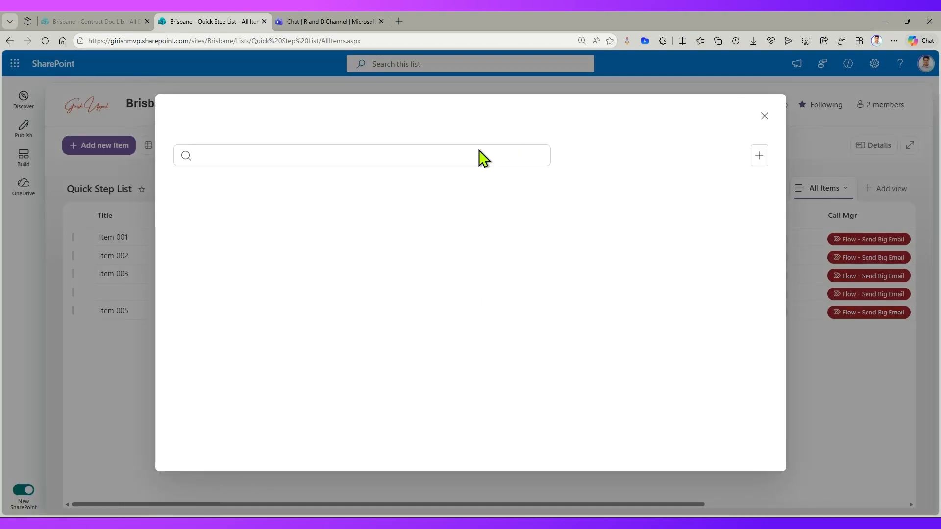
pyautogui.click(425, 360)
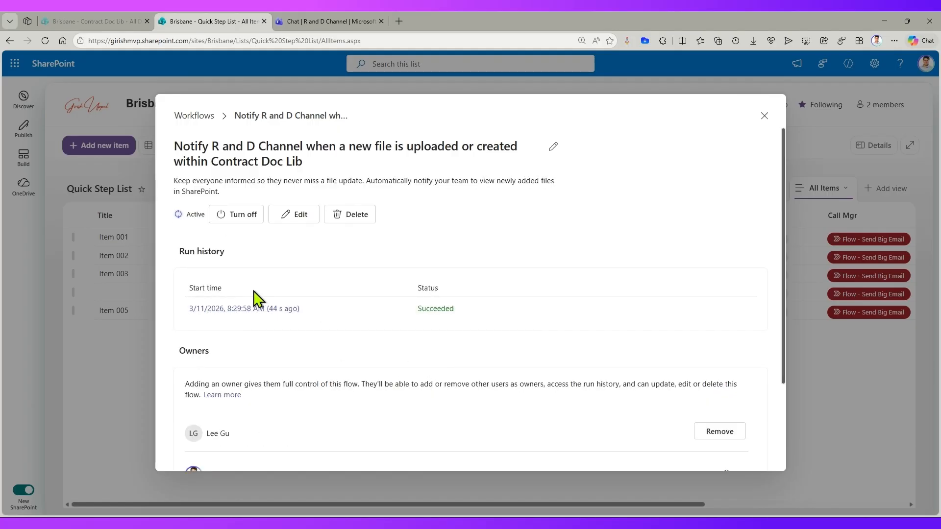
pyautogui.click(764, 117)
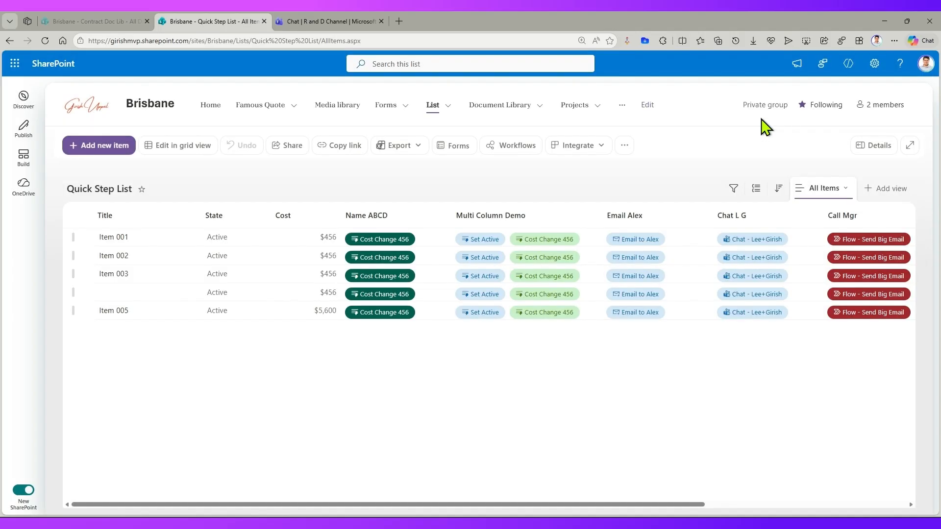
# Return to Contract Doc Lib, reopen the file notification workflow's details, and open its latest run in Power Automate
pyautogui.click(102, 22)
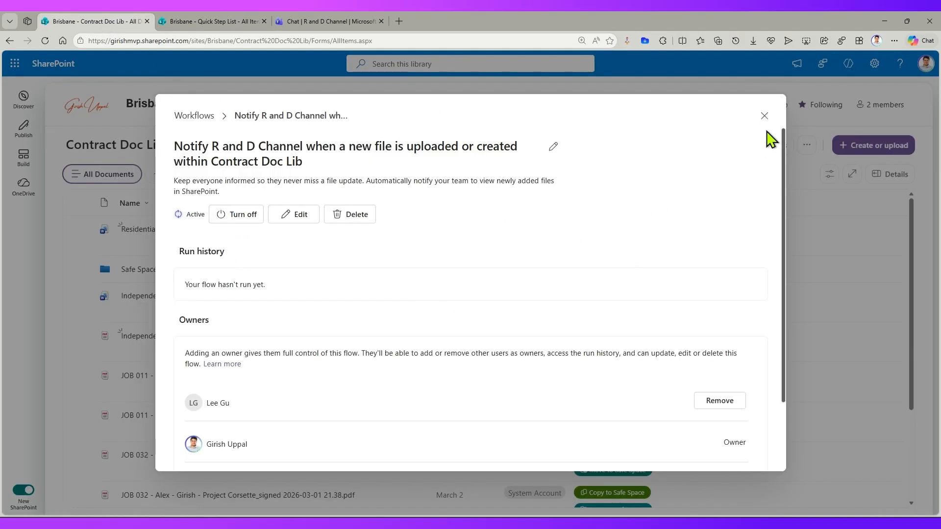
pyautogui.click(763, 117)
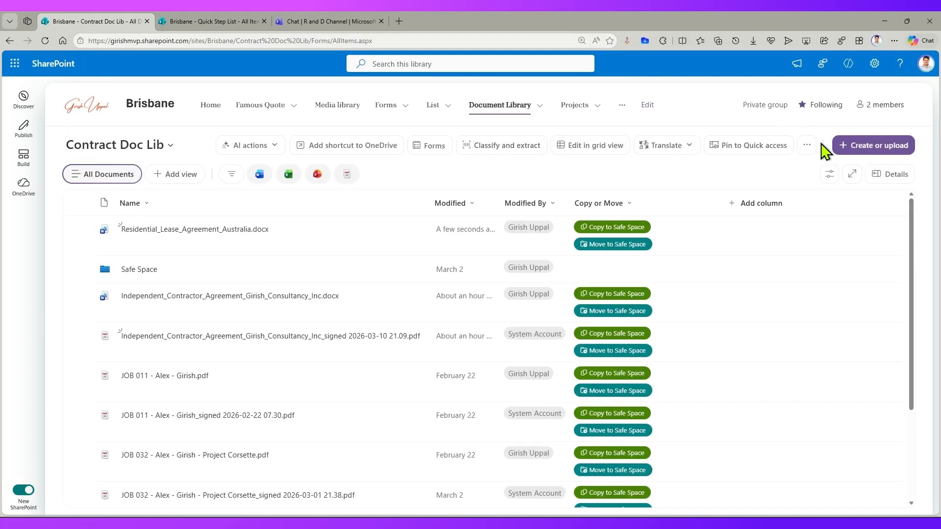
pyautogui.click(807, 146)
pyautogui.click(733, 189)
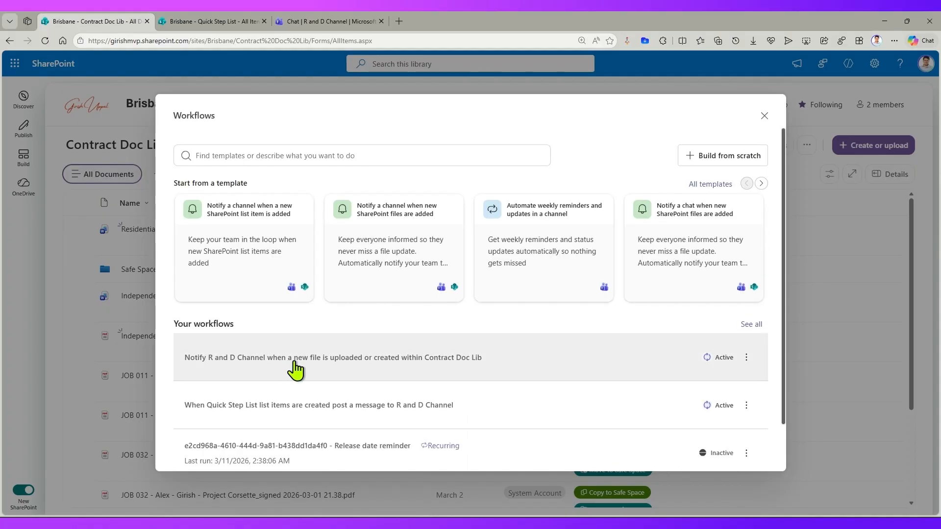
pyautogui.click(236, 362)
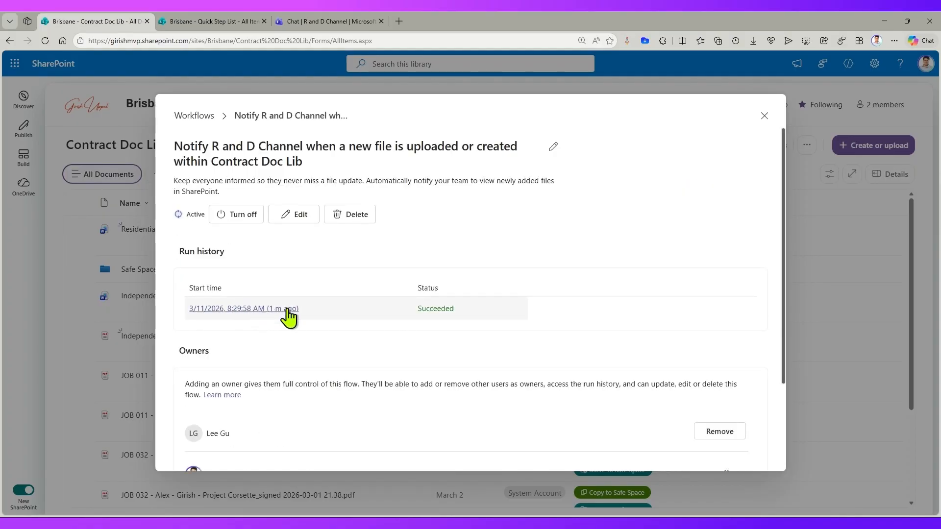
pyautogui.click(281, 308)
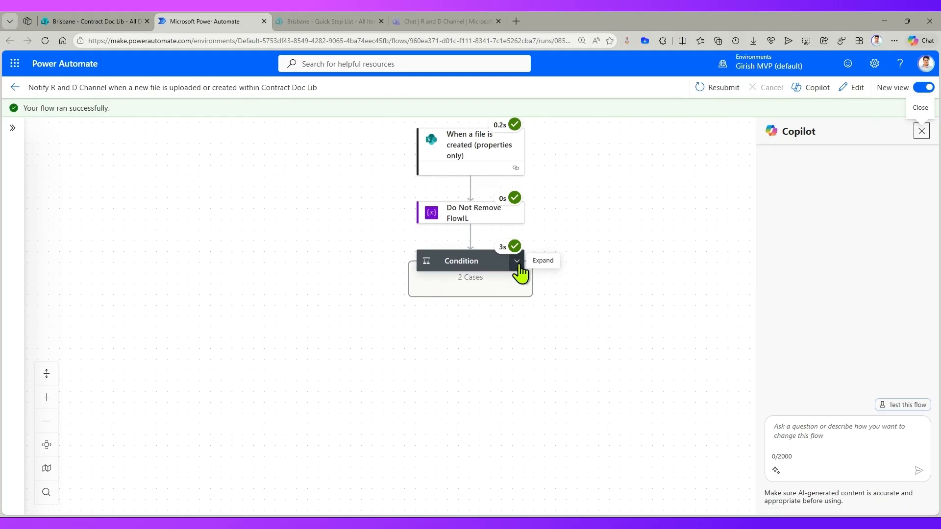
# Expand the run's Condition to examine its branches, return to Contract Doc Lib, and close the workflow's details
pyautogui.click(518, 265)
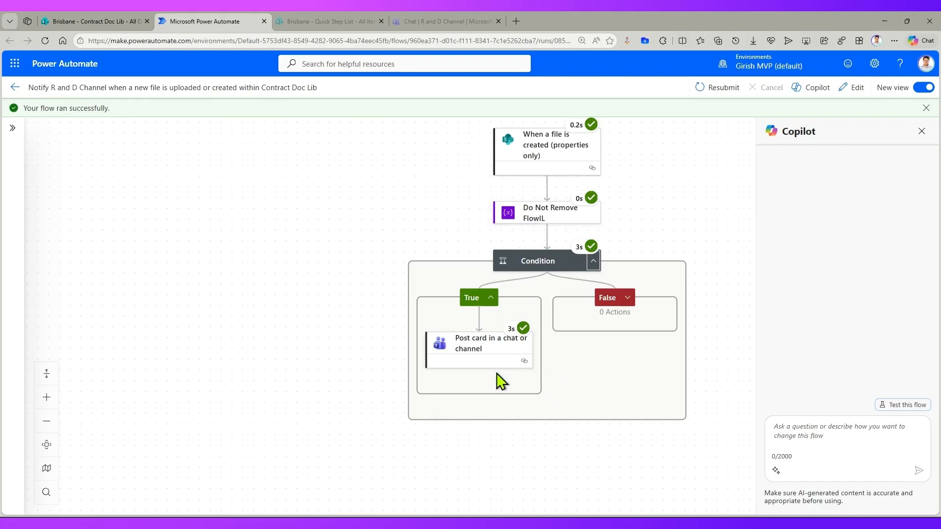
pyautogui.click(86, 19)
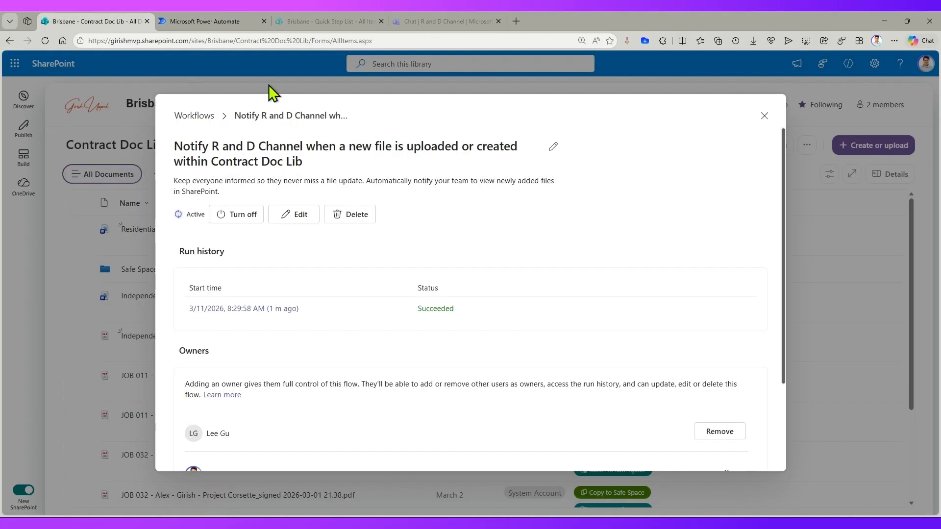
pyautogui.click(764, 116)
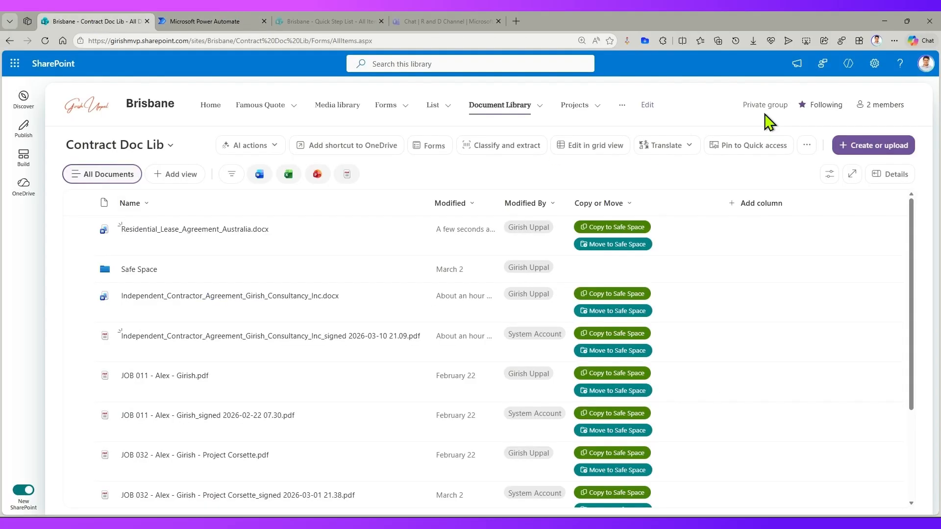